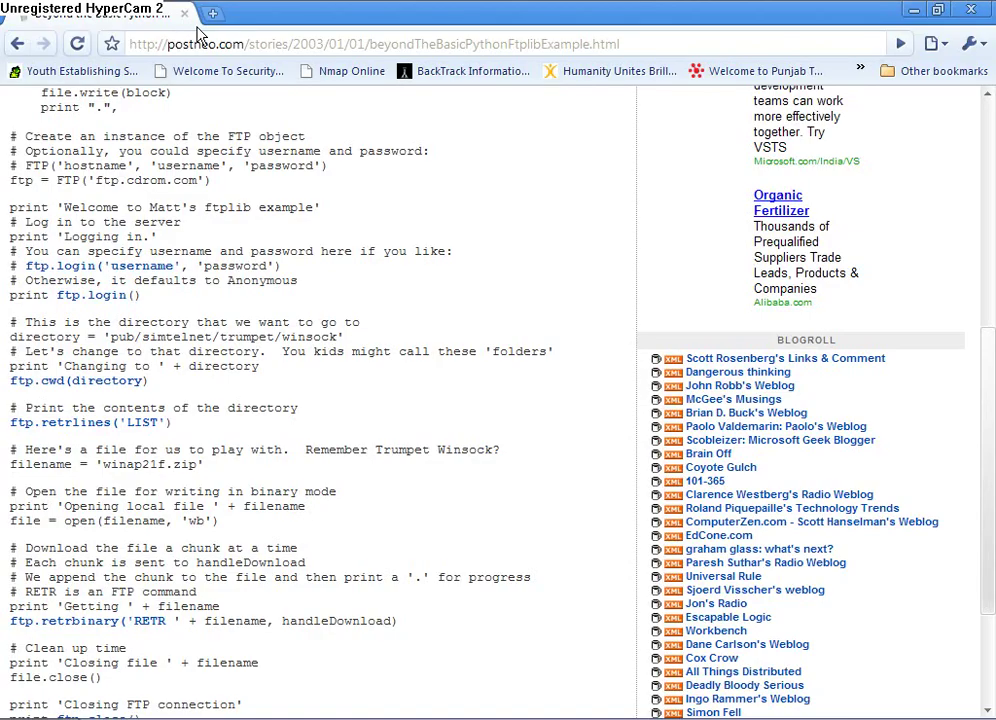
On The Pirate Bay, search for Houdini restricted to Applications.
click(212, 13)
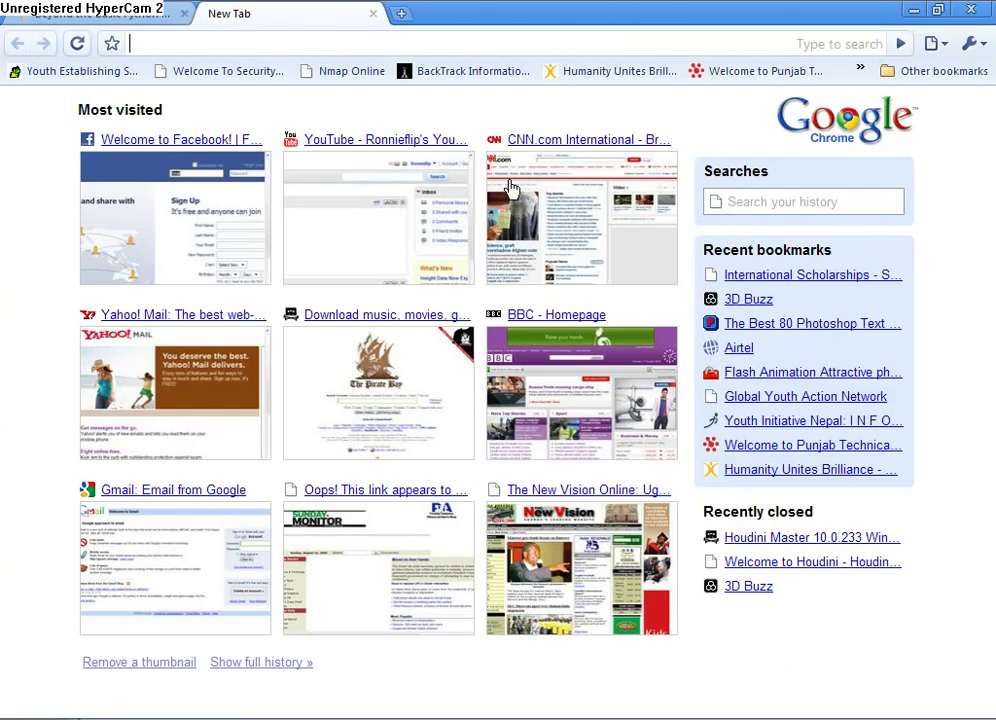
click(390, 316)
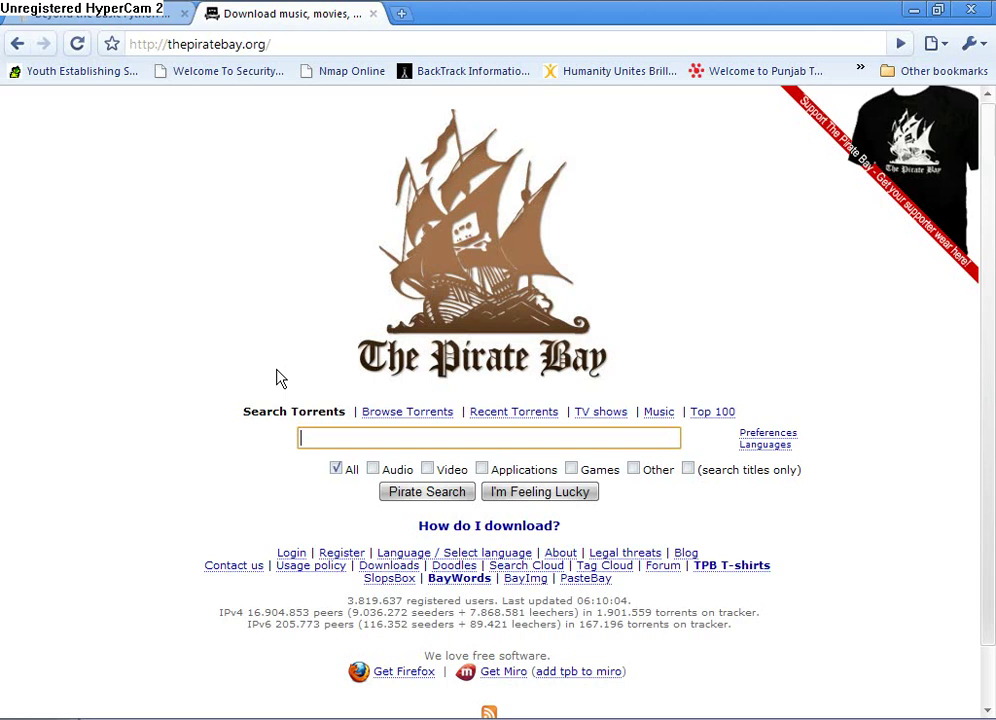
text(h)
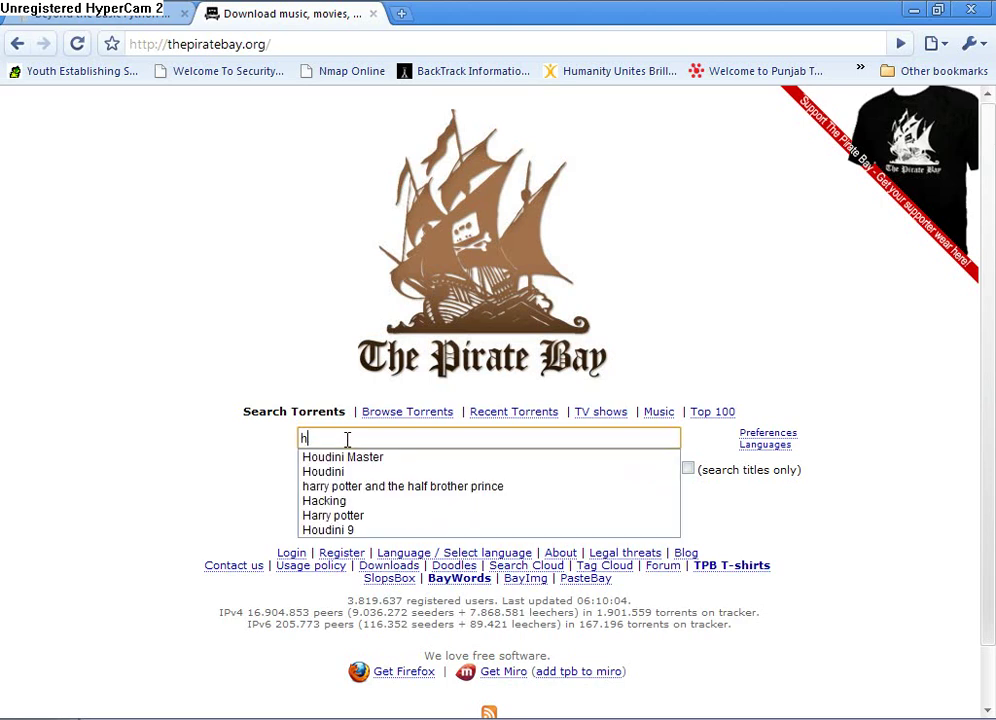
key(Down)
key(Down)
key(Return)
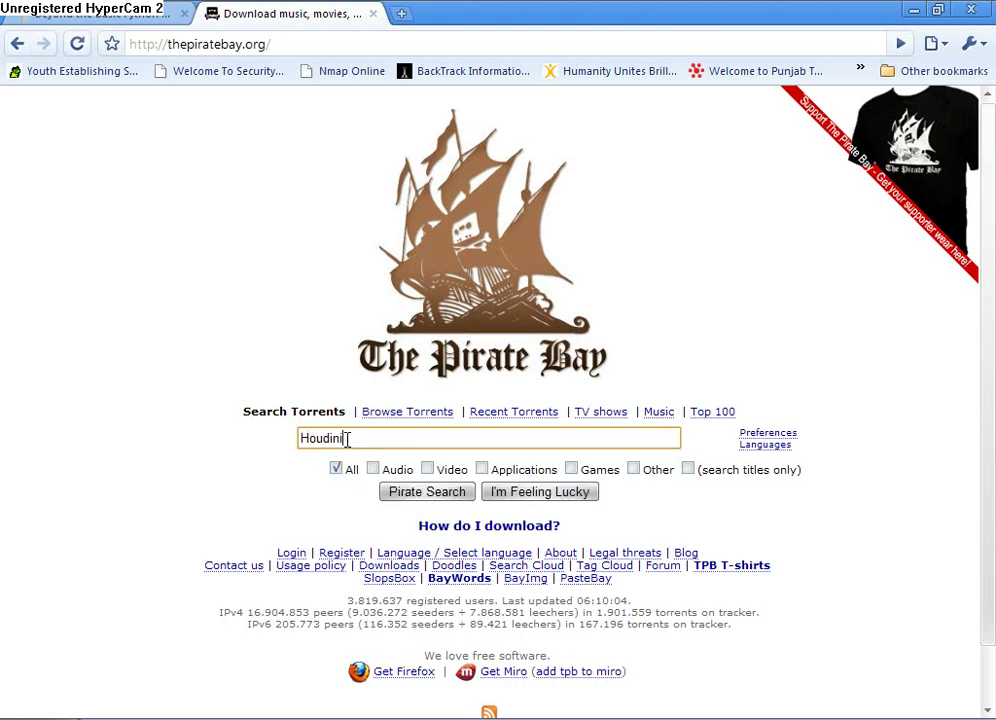
click(481, 469)
click(418, 498)
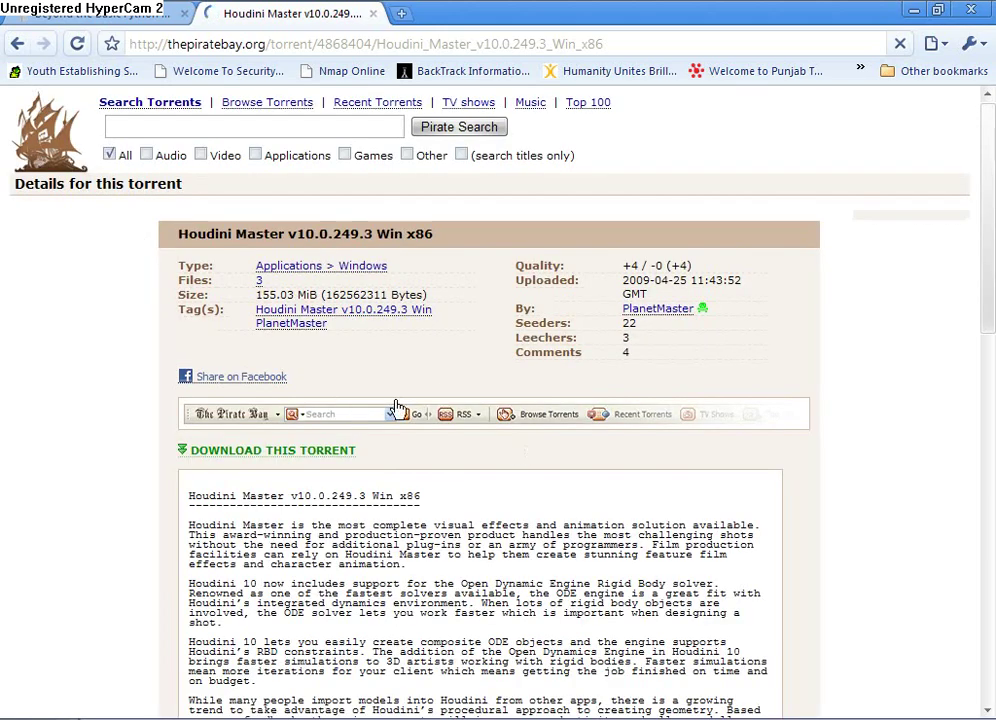
Download the Houdini Master v10.0.249.3 Win x86 torrent from its details page.
scroll(316, 243, down, 3)
scroll(330, 320, up, 3)
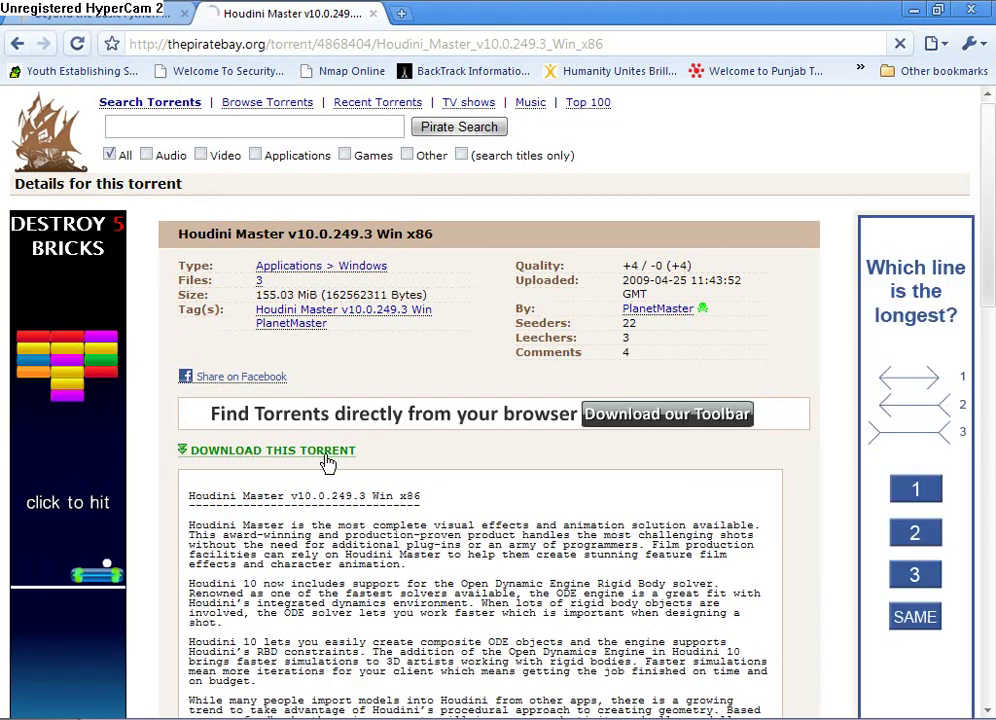
click(333, 452)
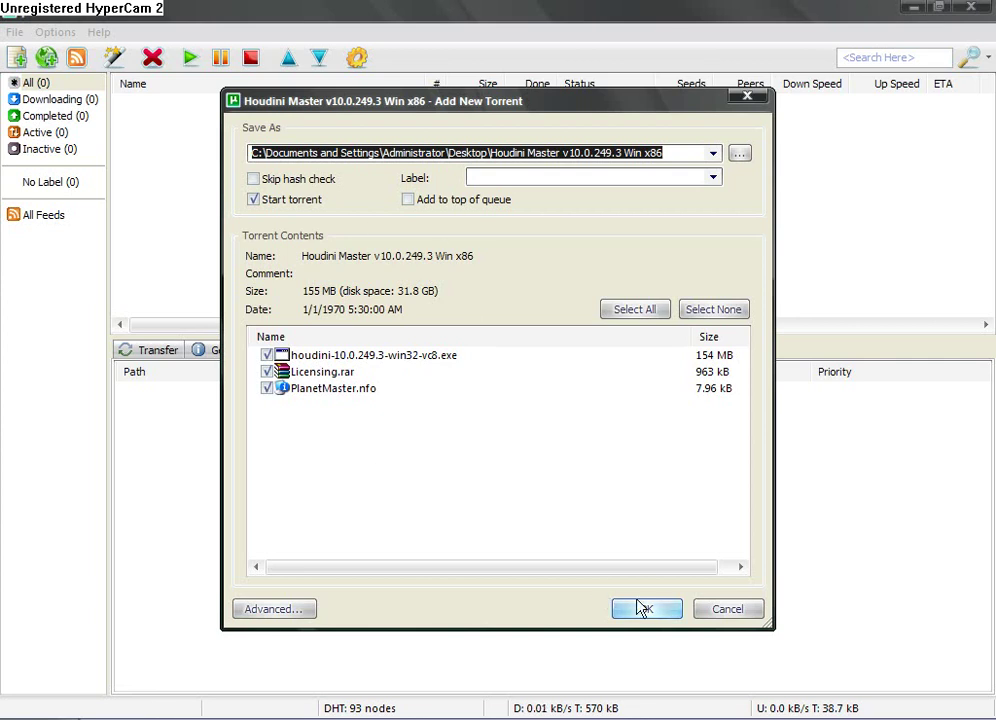
Add the Houdini Master torrent in uTorrent and adjust its bandwidth allocation.
click(640, 608)
click(410, 102)
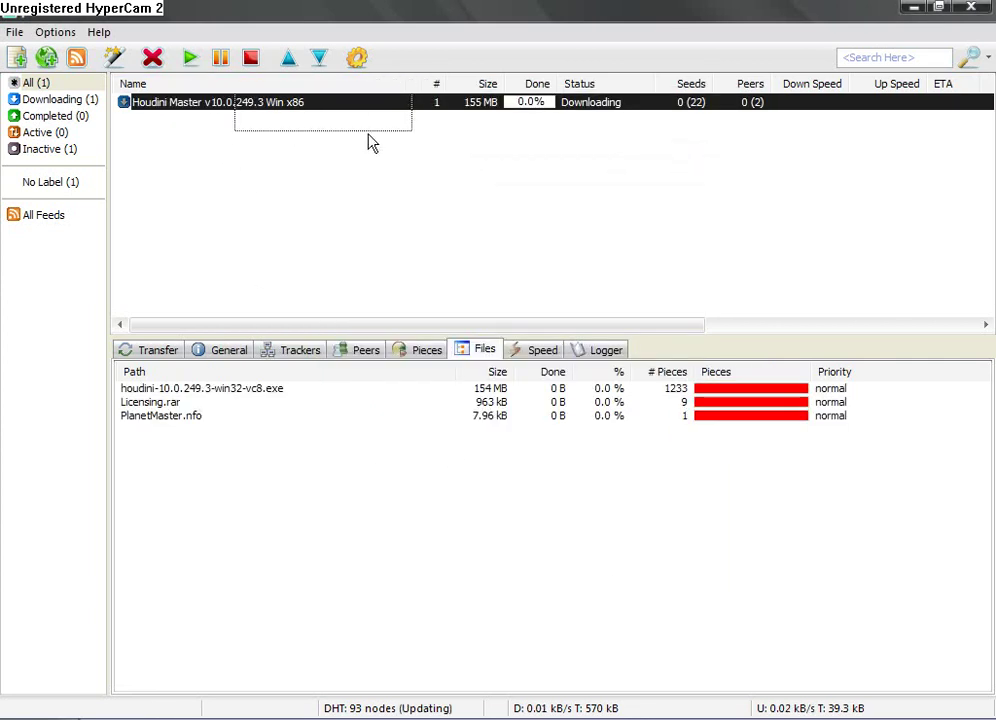
right_click(394, 106)
mouse_move(456, 320)
click(600, 330)
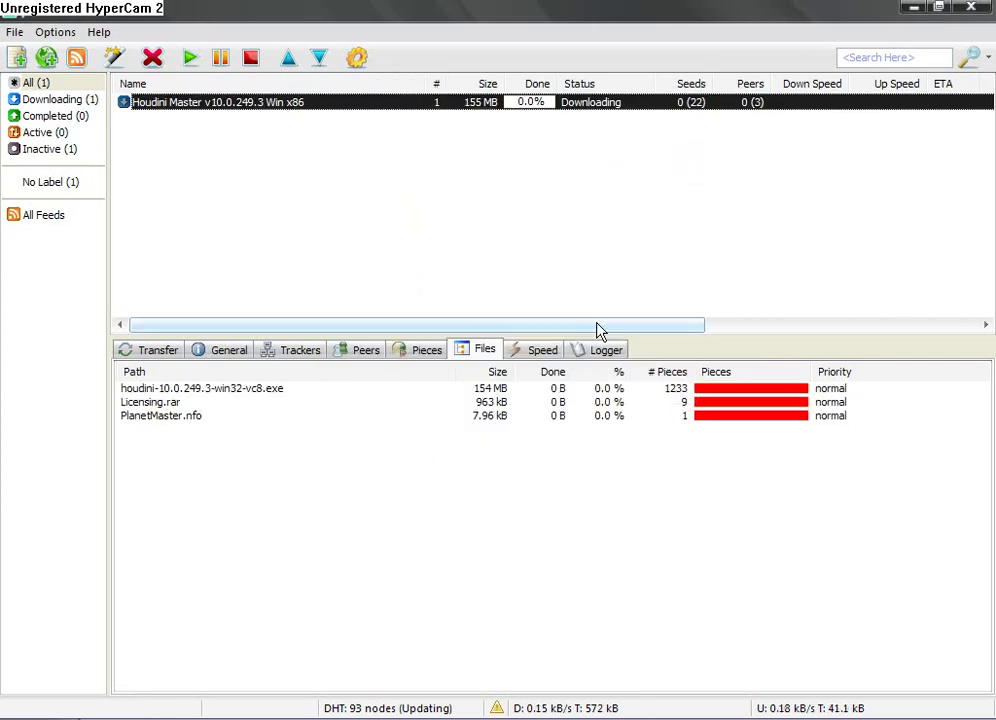
Set all three torrent files, including PlanetMaster.nfo, to High Priority.
click(647, 415)
shift+click(656, 390)
right_click(658, 392)
click(700, 427)
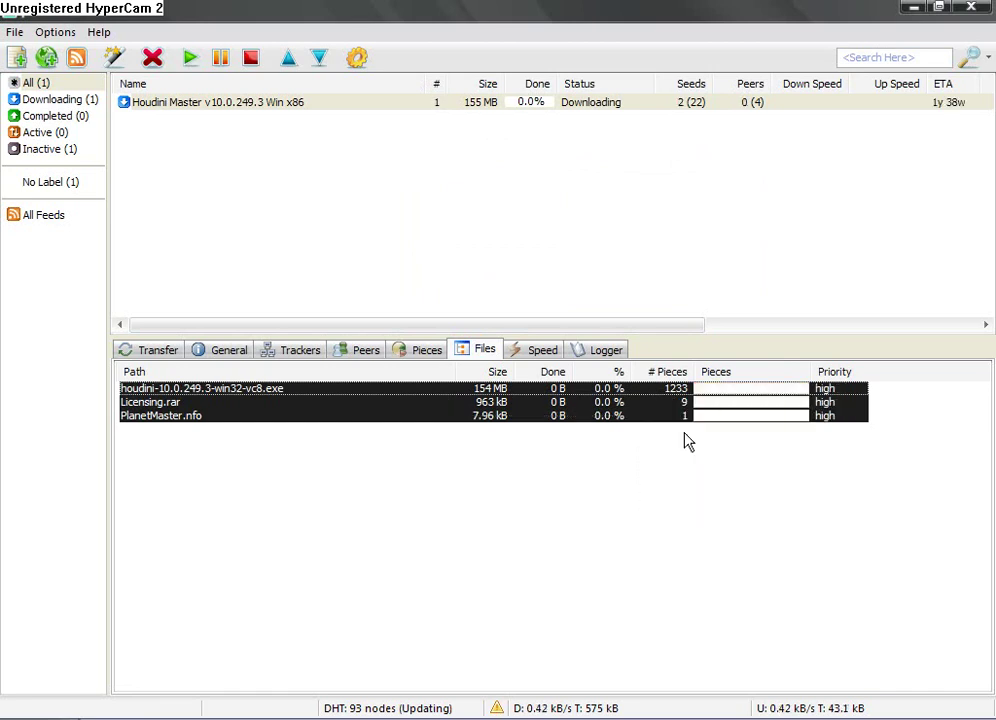
click(680, 440)
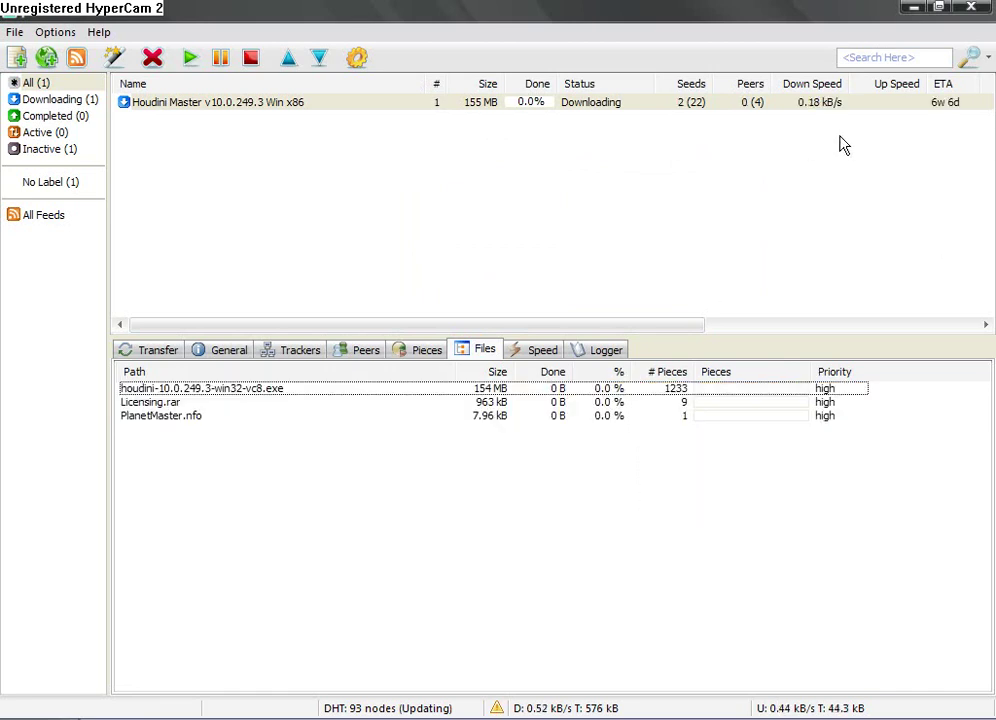
Close the Houdini torrent page in the browser and show the Windows desktop.
key(alt+Tab)
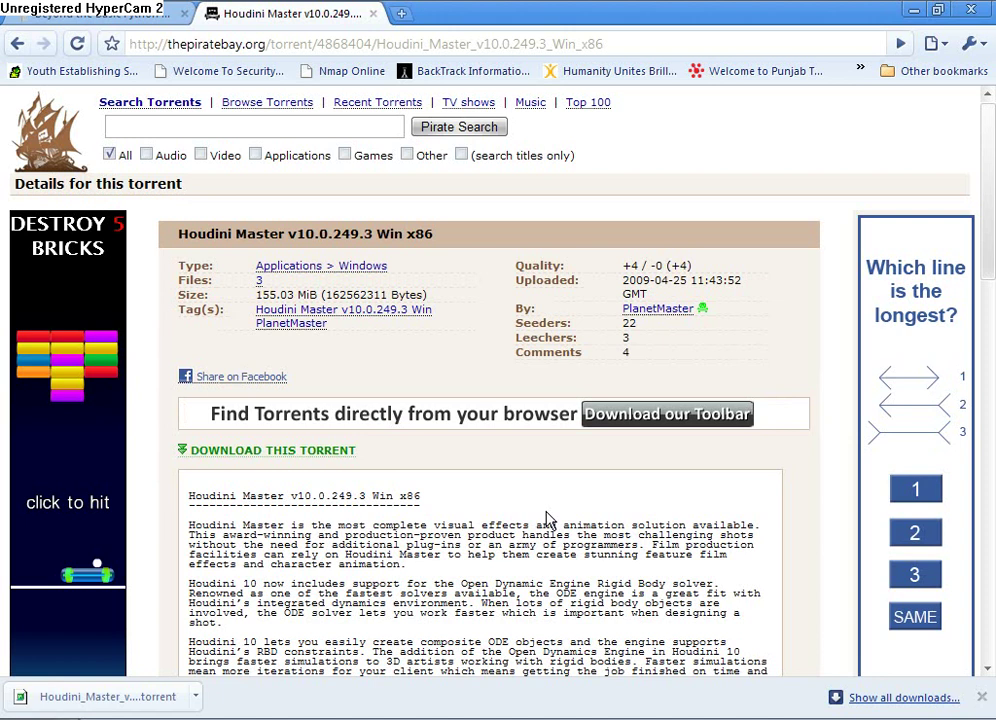
key(ctrl+w)
key(super+d)
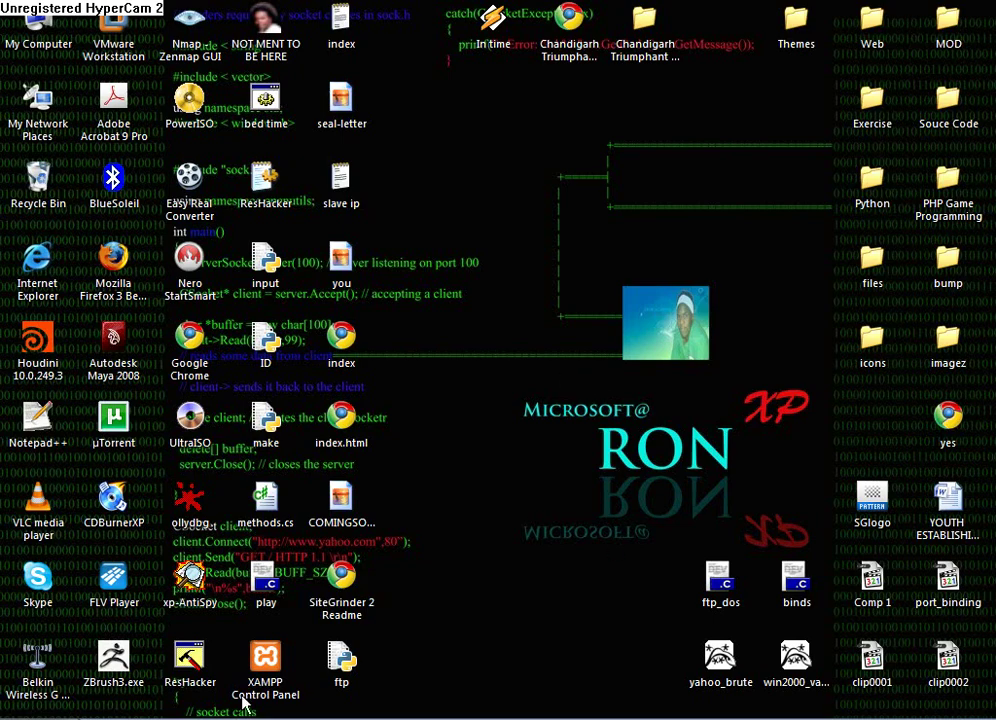
Open Local Disk (D:) from My Computer, dismissing an Explorer application error.
right_click(495, 717)
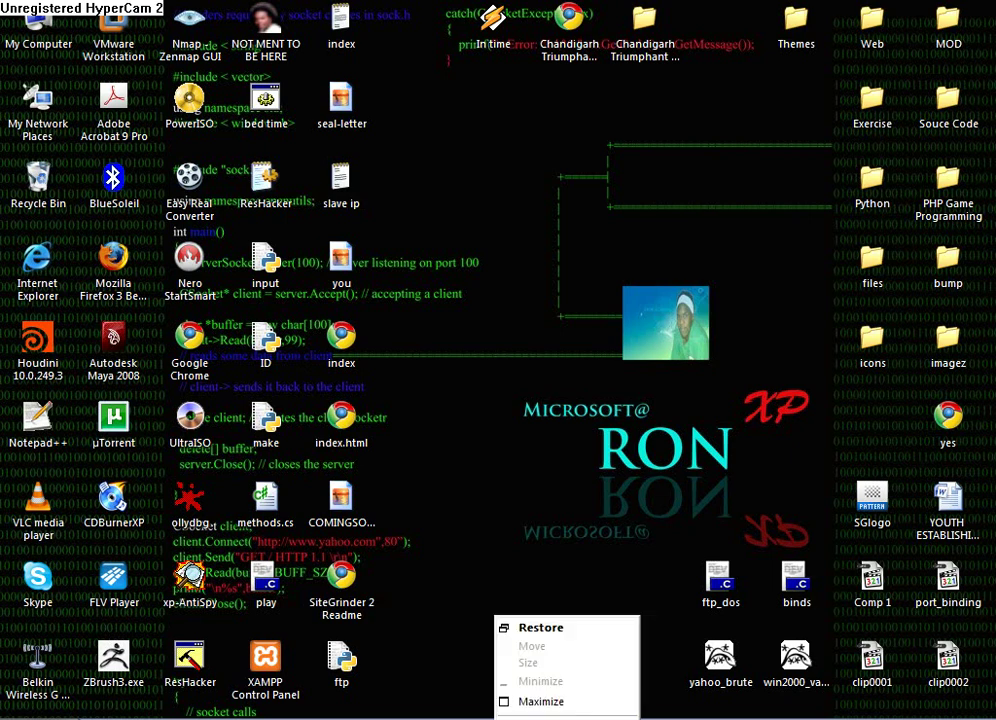
click(227, 630)
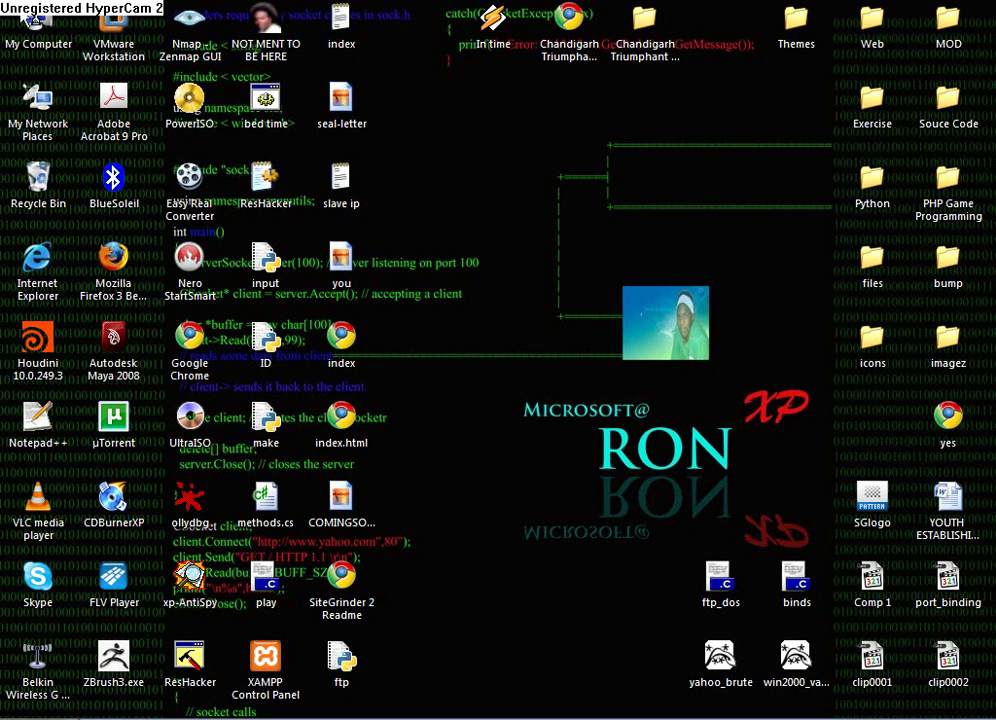
key(super+e)
double_click(507, 262)
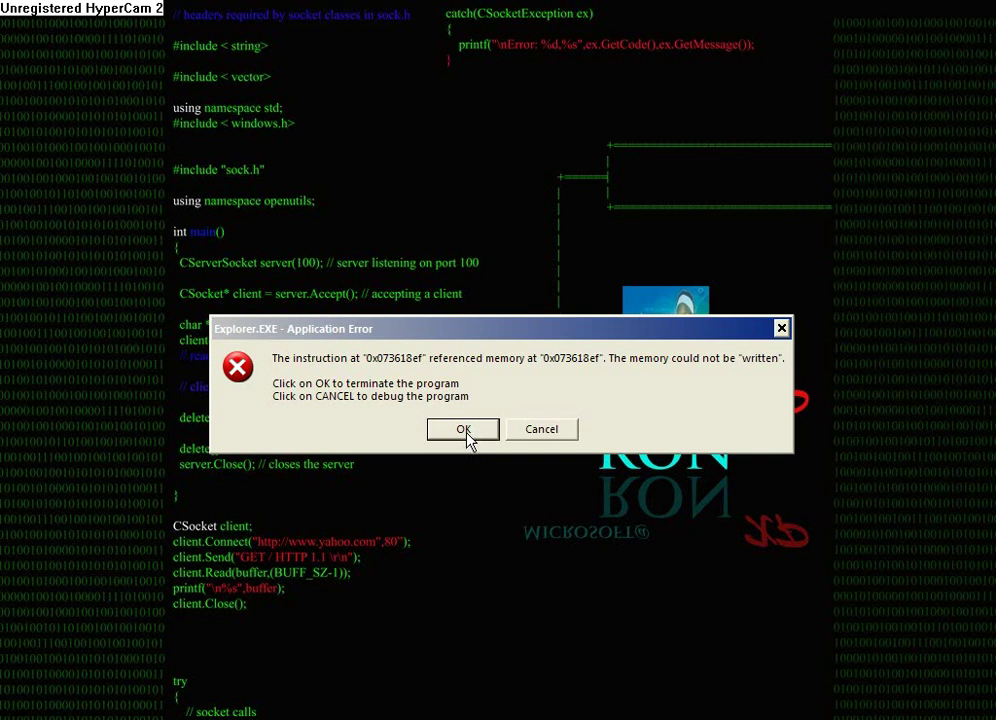
click(463, 430)
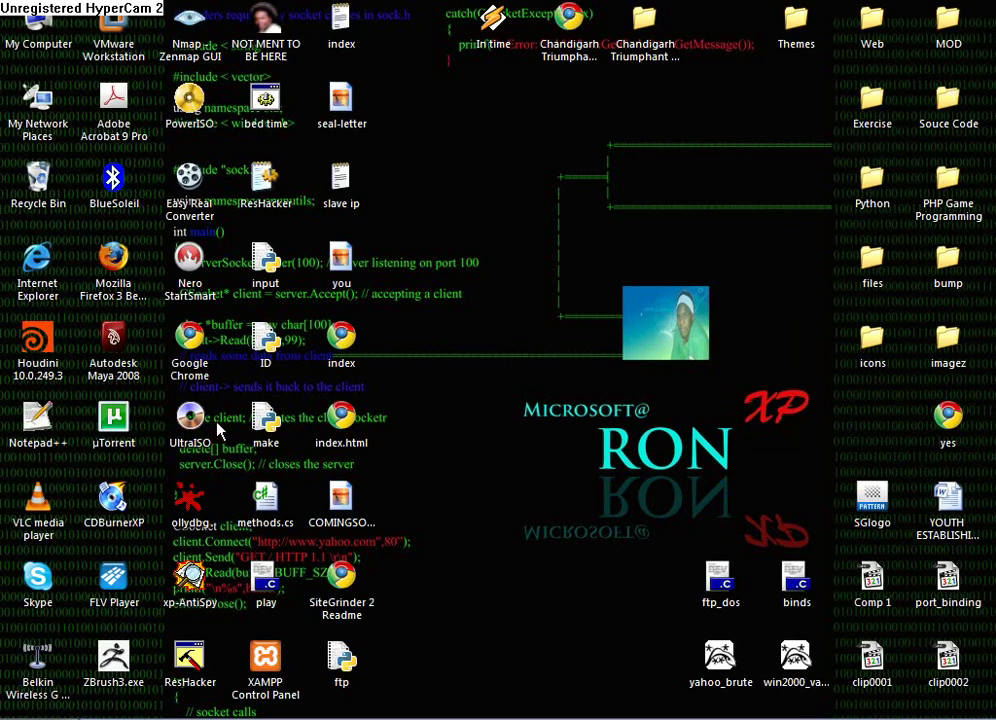
double_click(55, 30)
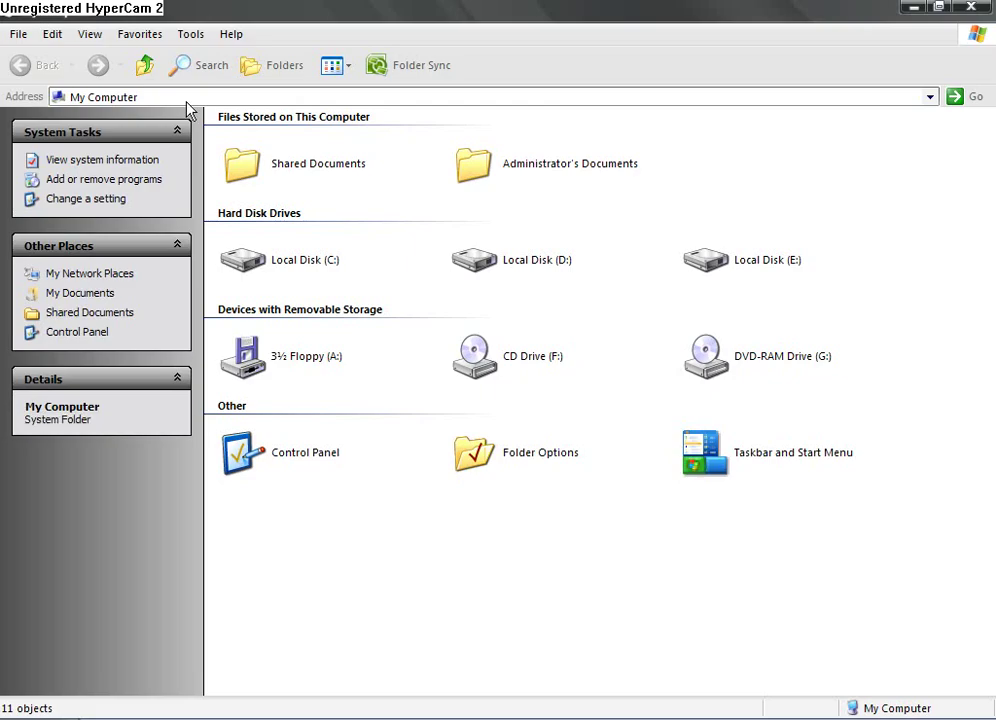
double_click(518, 264)
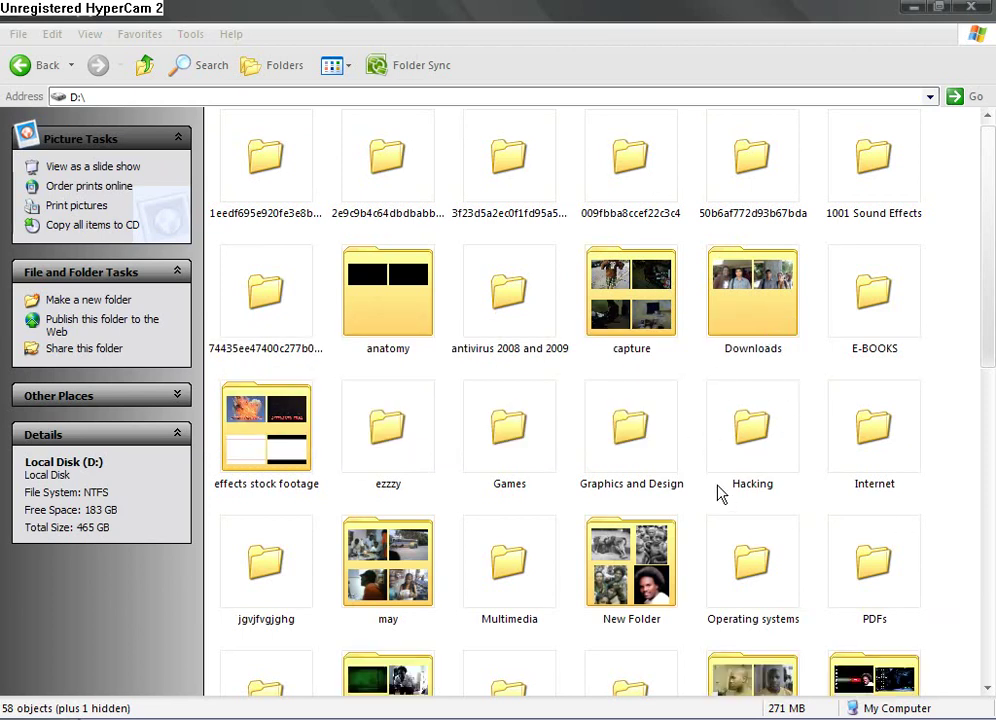
Go to Graphics and Design > Side Effects Houdini master > houdini-10.0.249.3-win32-vc8.
double_click(660, 460)
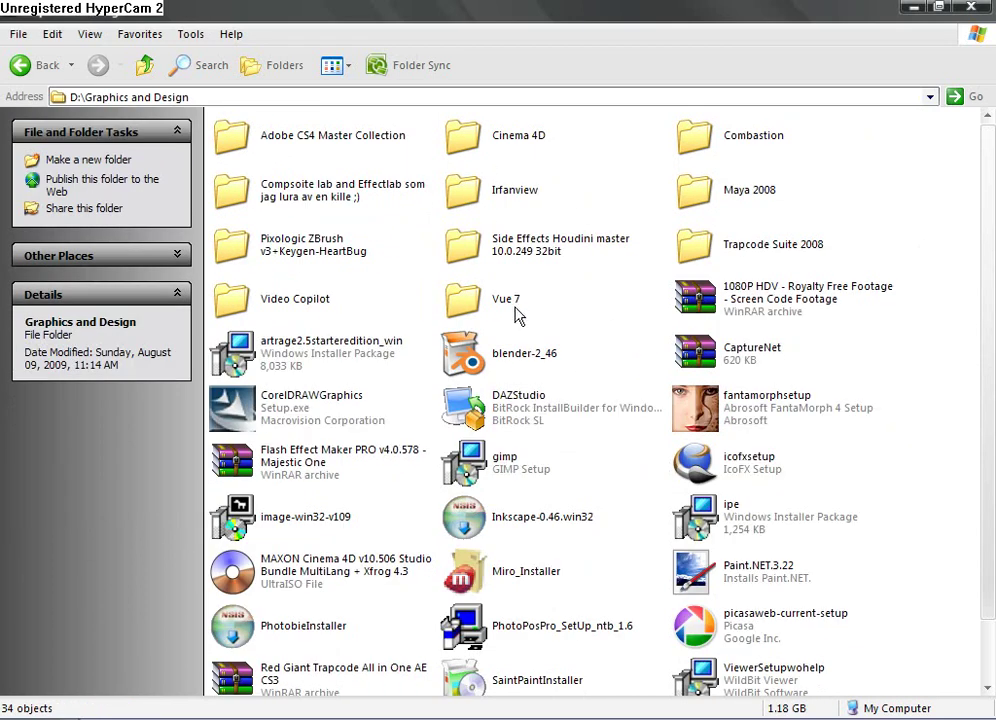
double_click(503, 256)
click(285, 151)
double_click(285, 151)
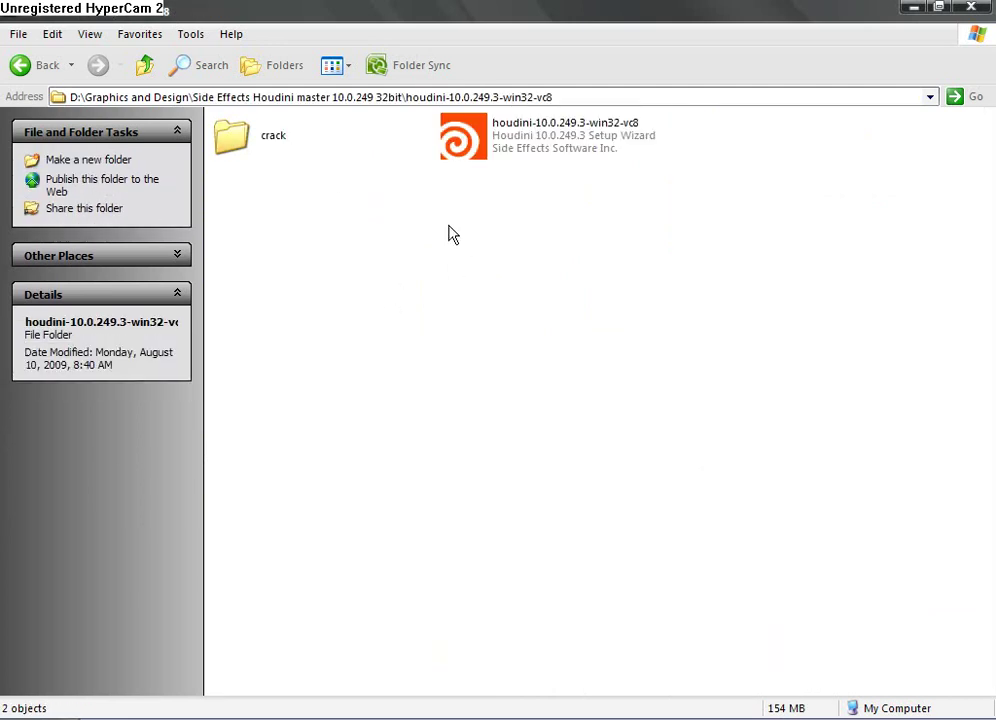
Run the Houdini 10.0.249.3 setup and confirm reinstalling over the existing version.
click(540, 156)
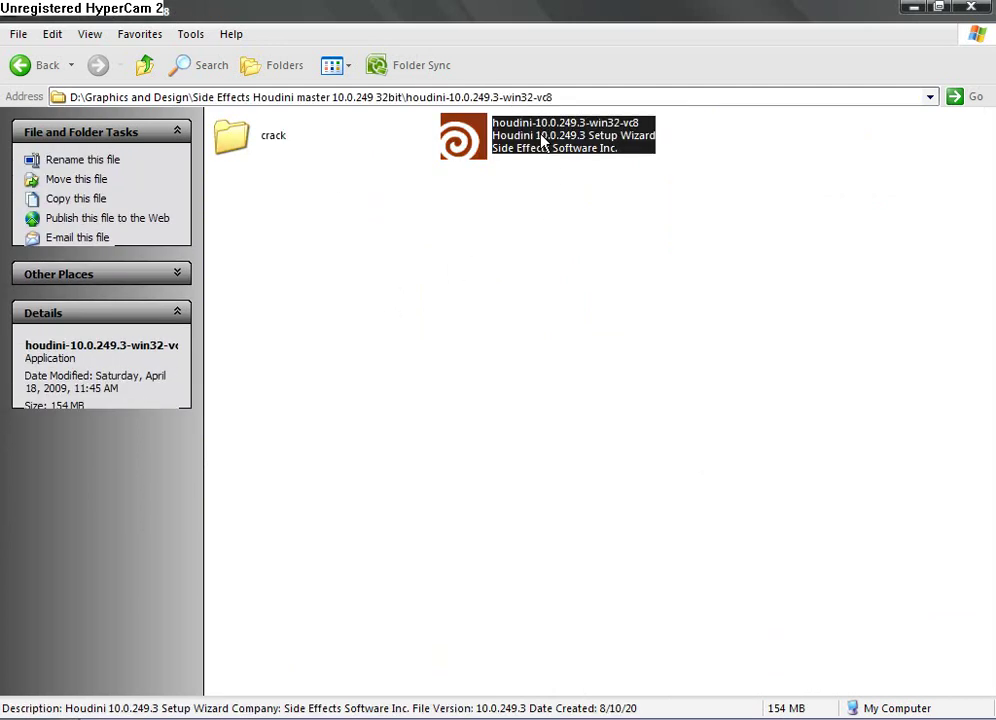
double_click(485, 158)
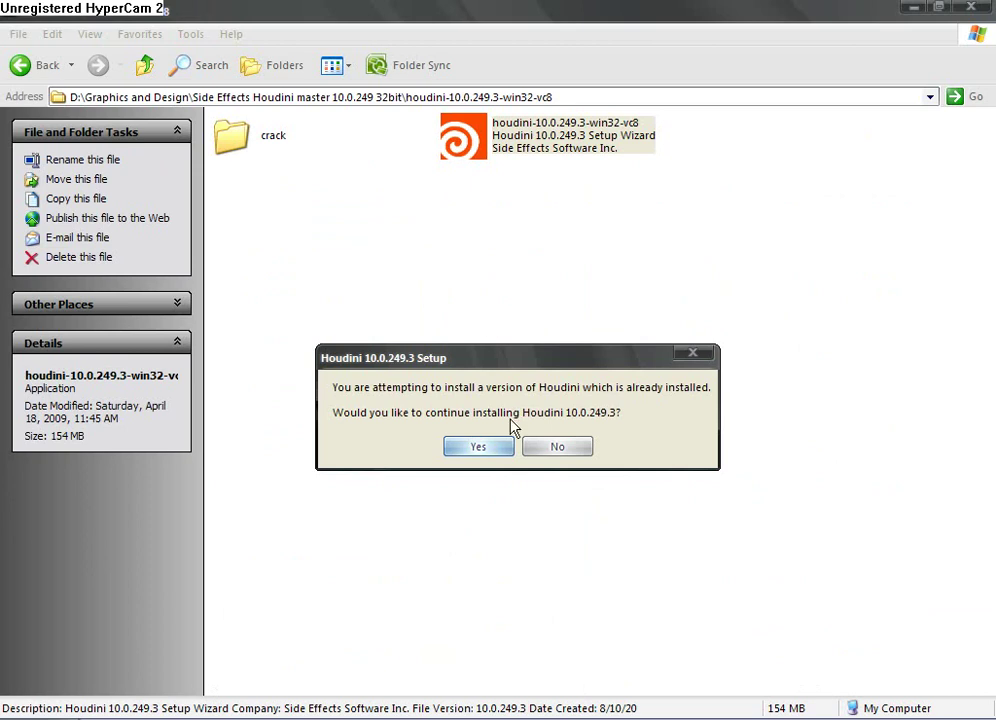
click(487, 452)
click(607, 596)
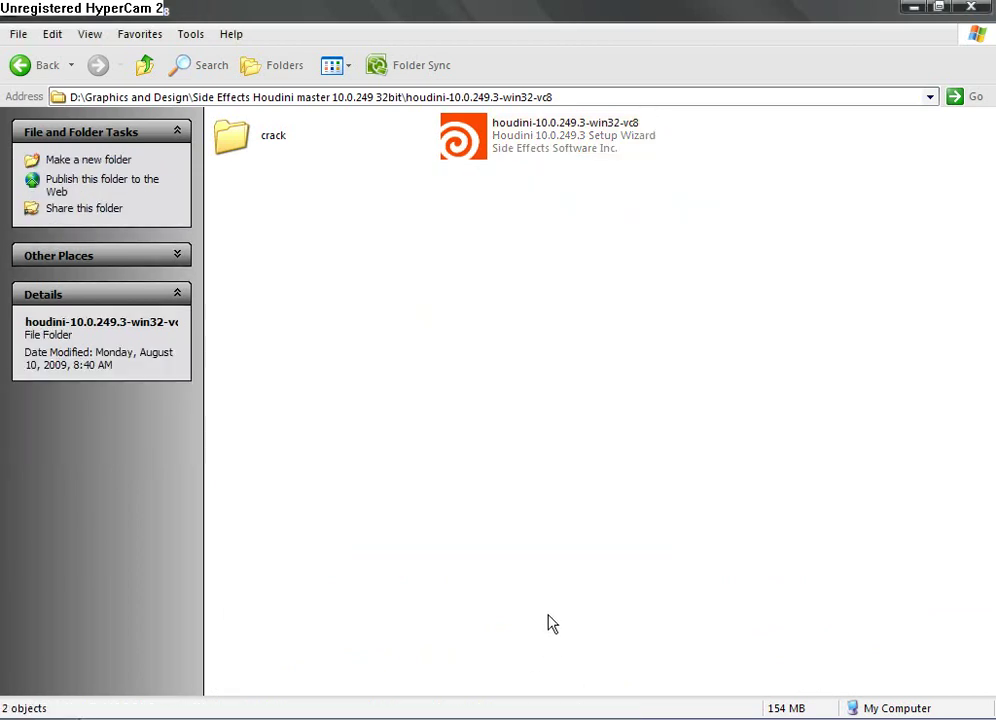
Open the Services console from the Start menu and maximize it.
key(super+d)
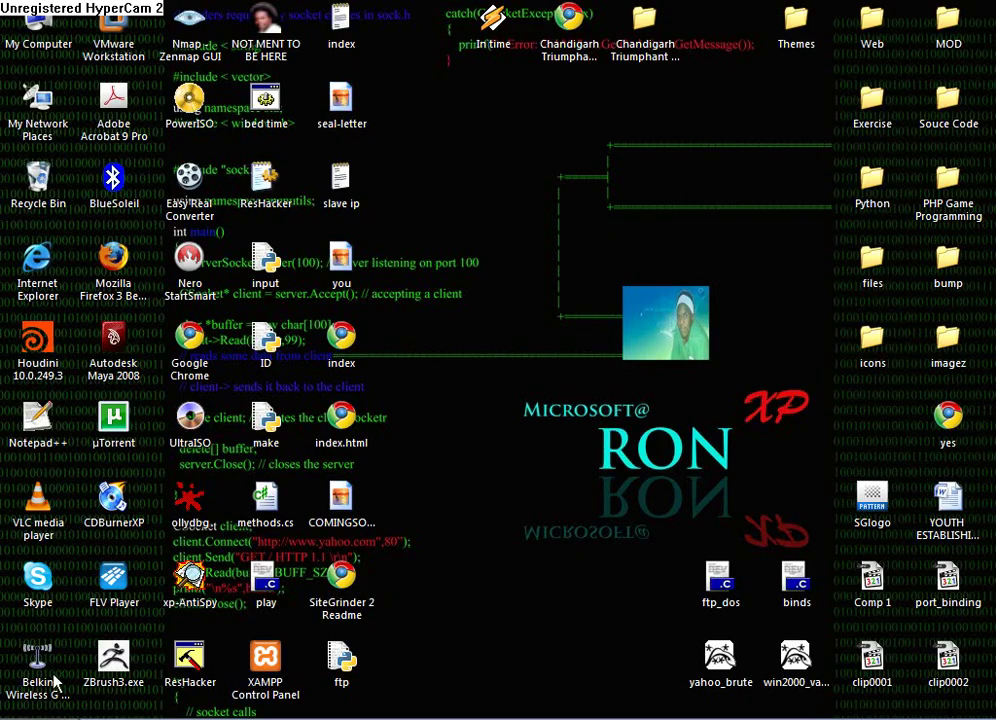
key(super)
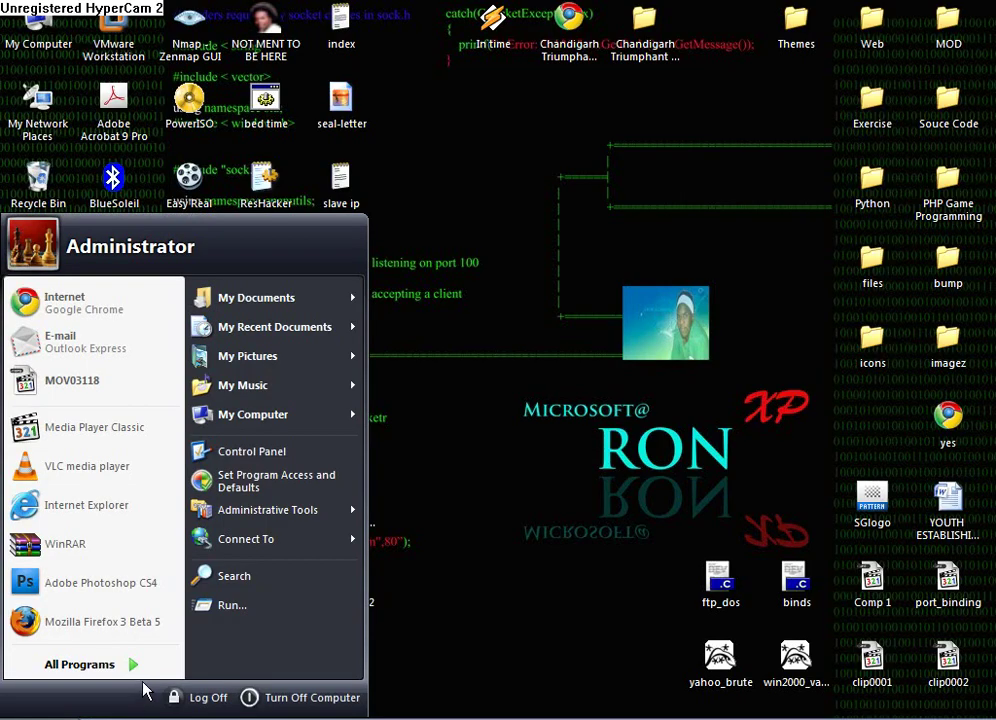
mouse_move(308, 516)
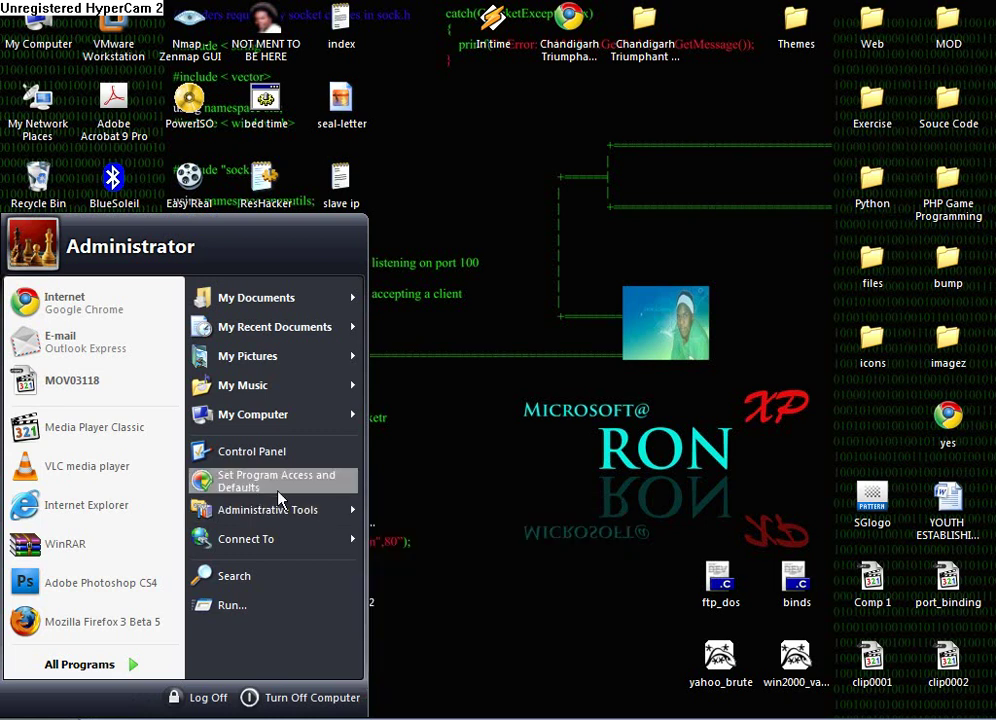
click(412, 690)
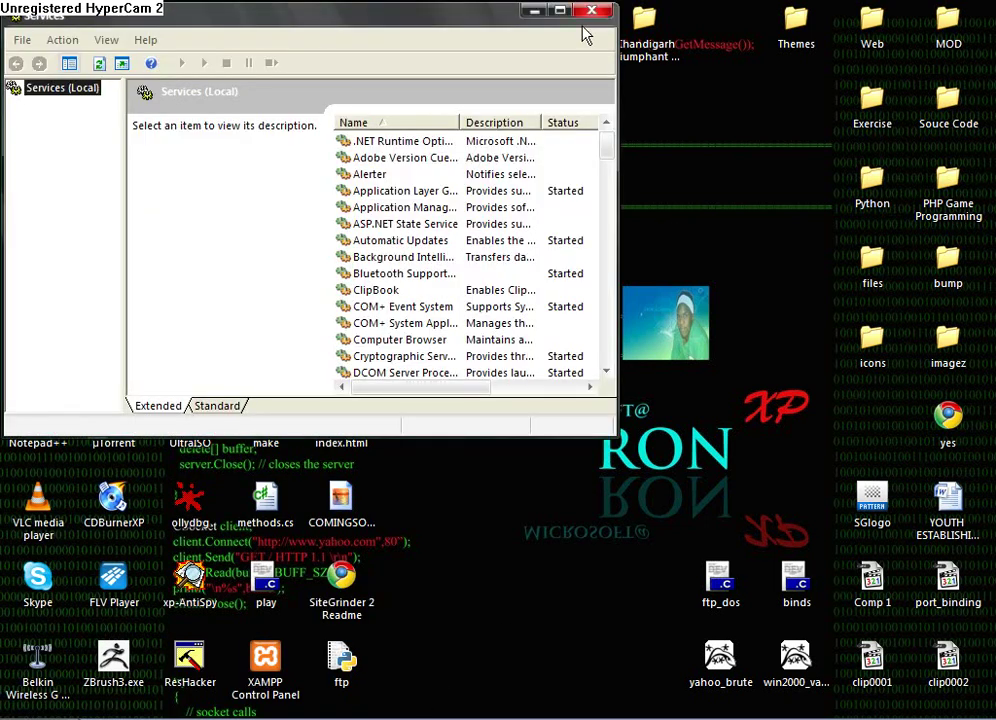
click(560, 10)
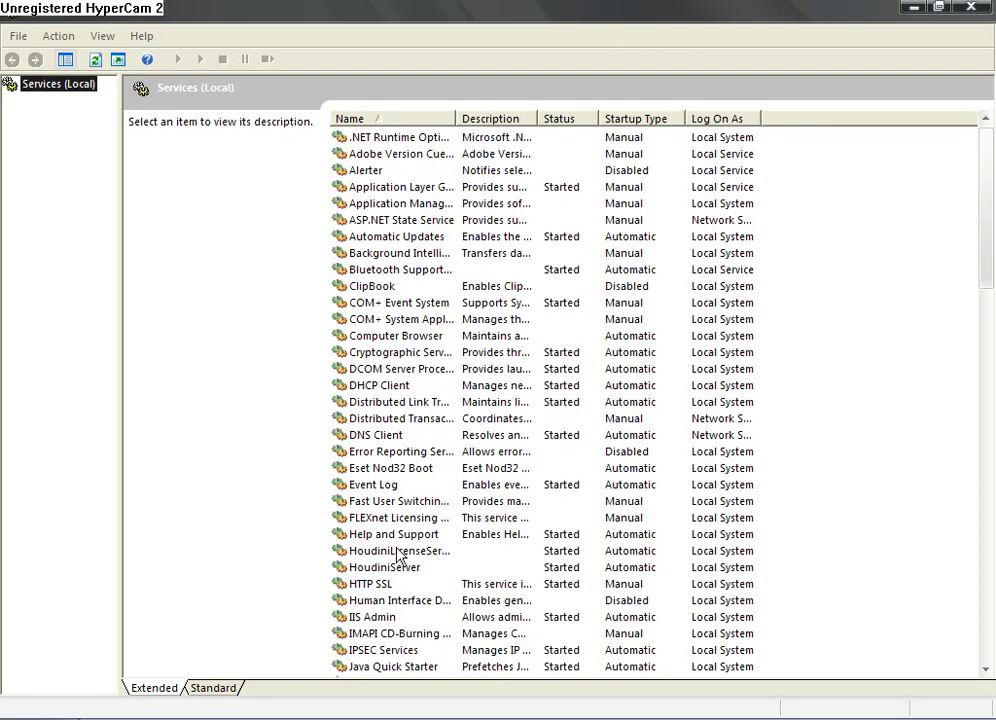
Stop HoudiniLicenseServer and set its startup type to Disabled.
click(428, 567)
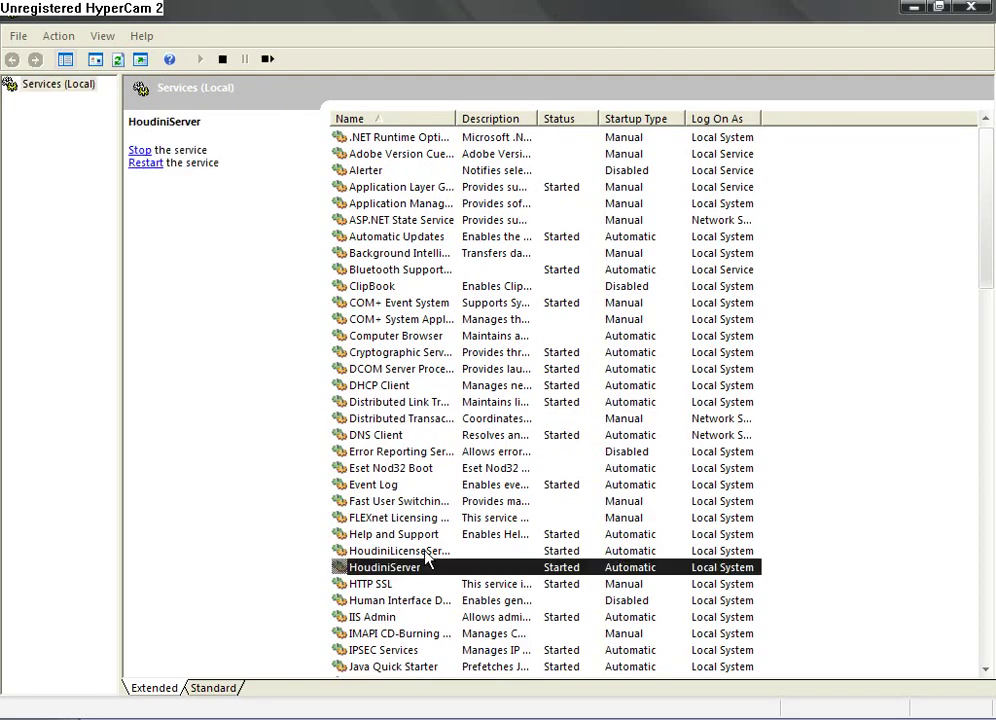
click(425, 553)
click(430, 568)
double_click(576, 553)
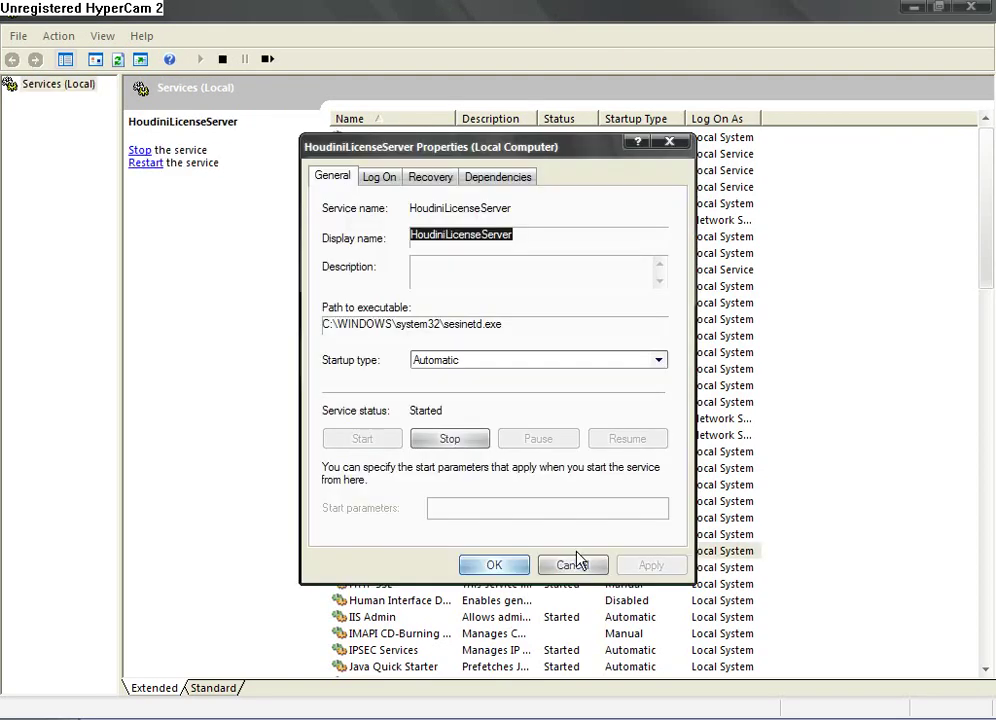
click(462, 444)
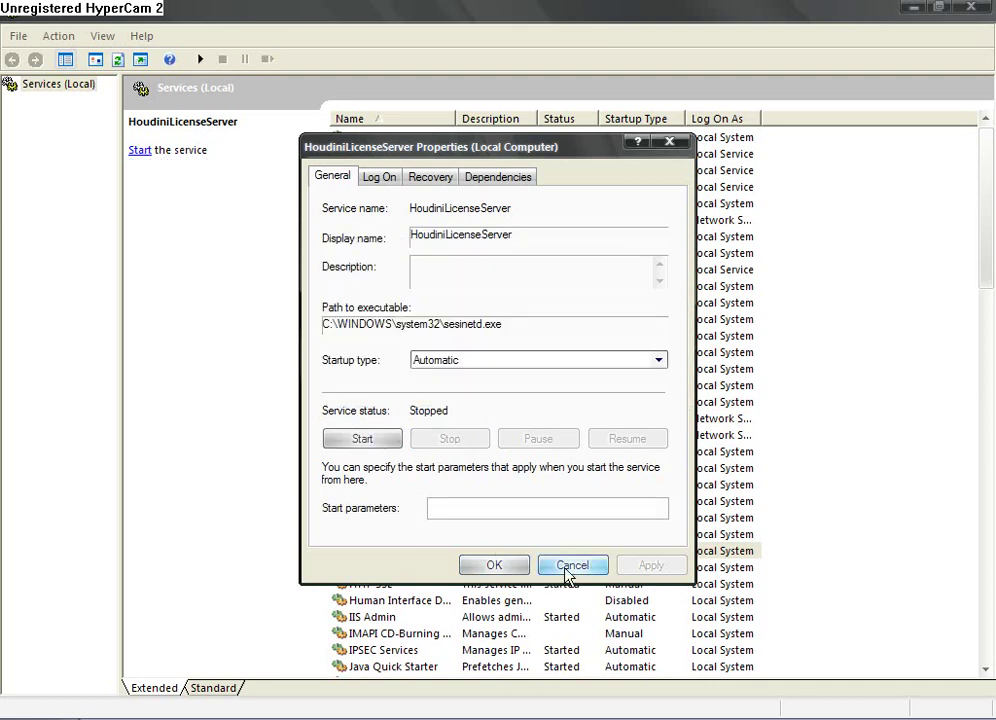
click(598, 359)
click(507, 402)
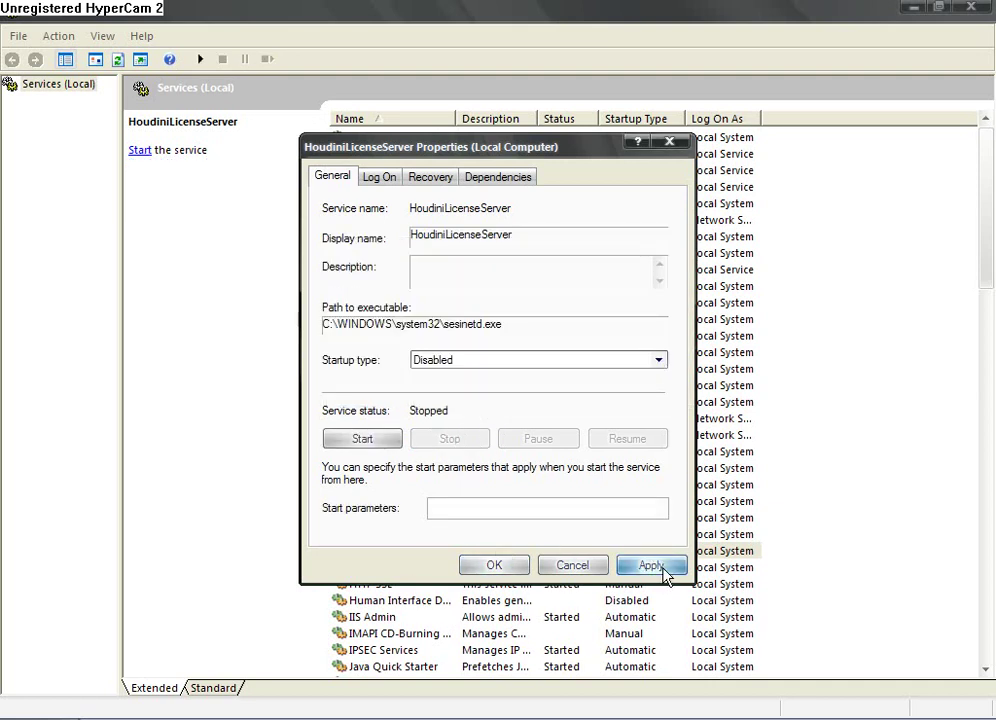
click(645, 566)
click(496, 565)
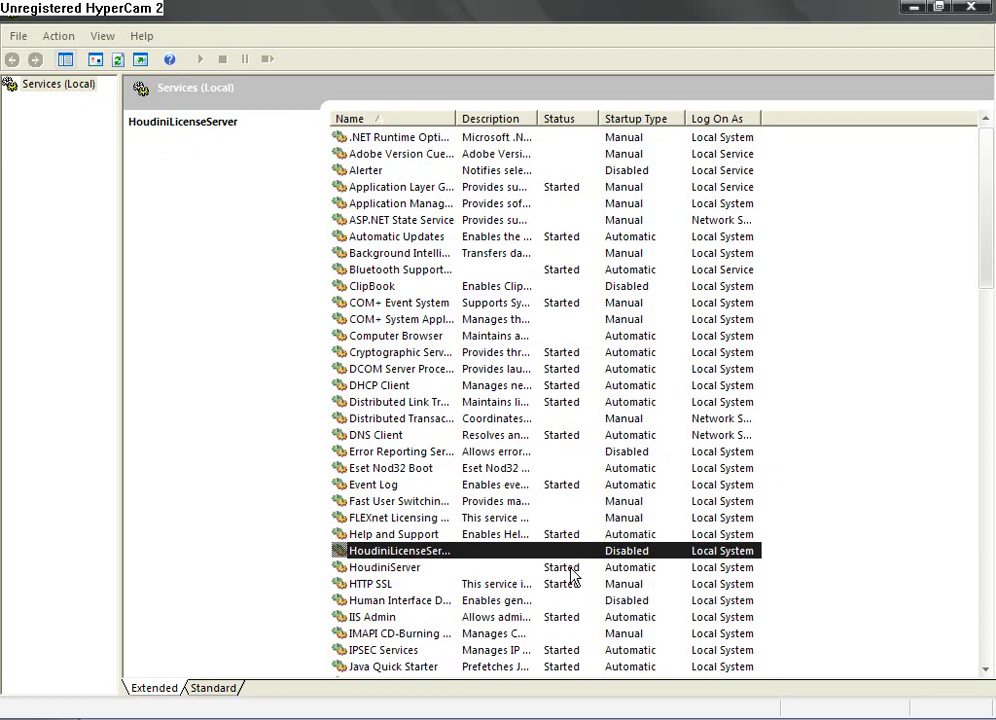
Stop HoudiniServer and set its startup type to Disabled.
double_click(572, 567)
click(502, 361)
click(508, 401)
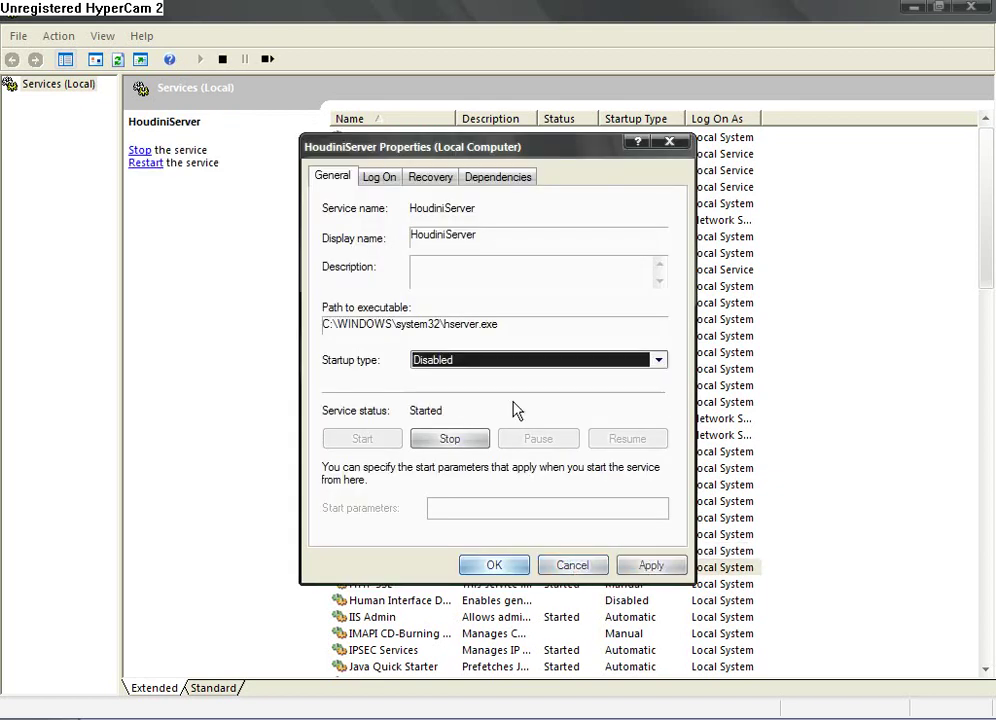
click(478, 441)
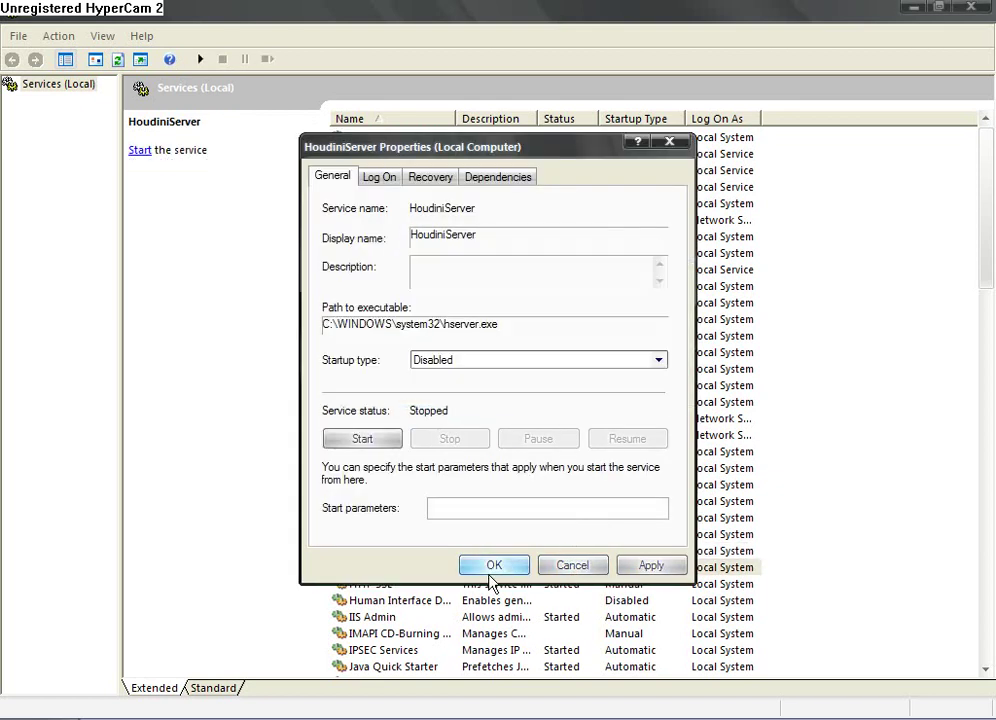
click(492, 565)
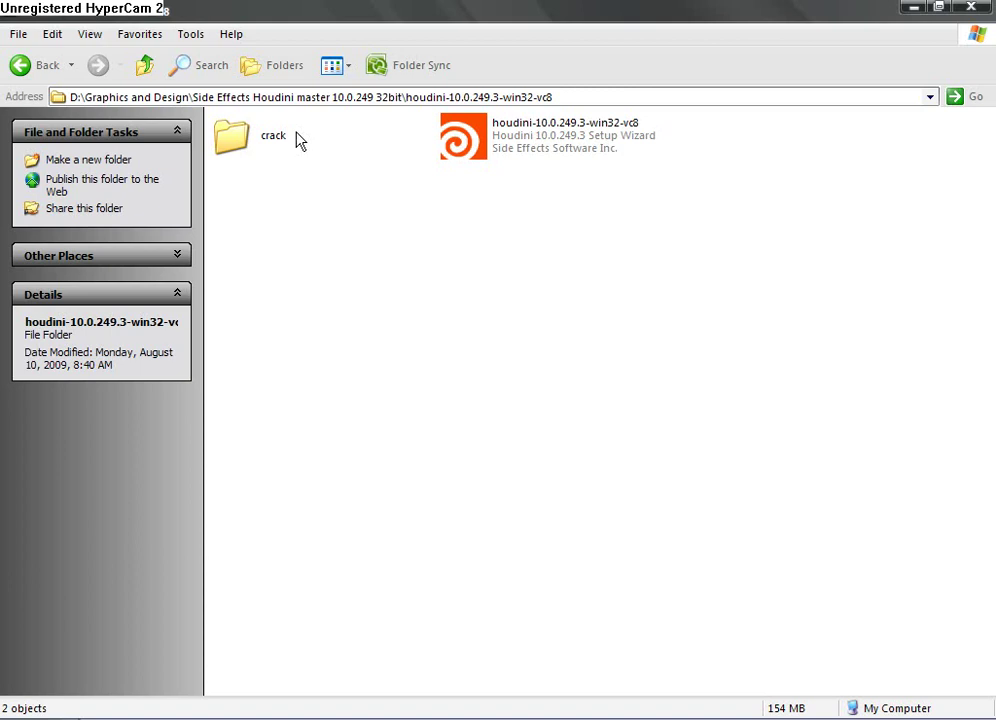
Copy the sesinetd file from the crack folder.
double_click(290, 138)
drag(632, 141, 768, 203)
right_click(702, 134)
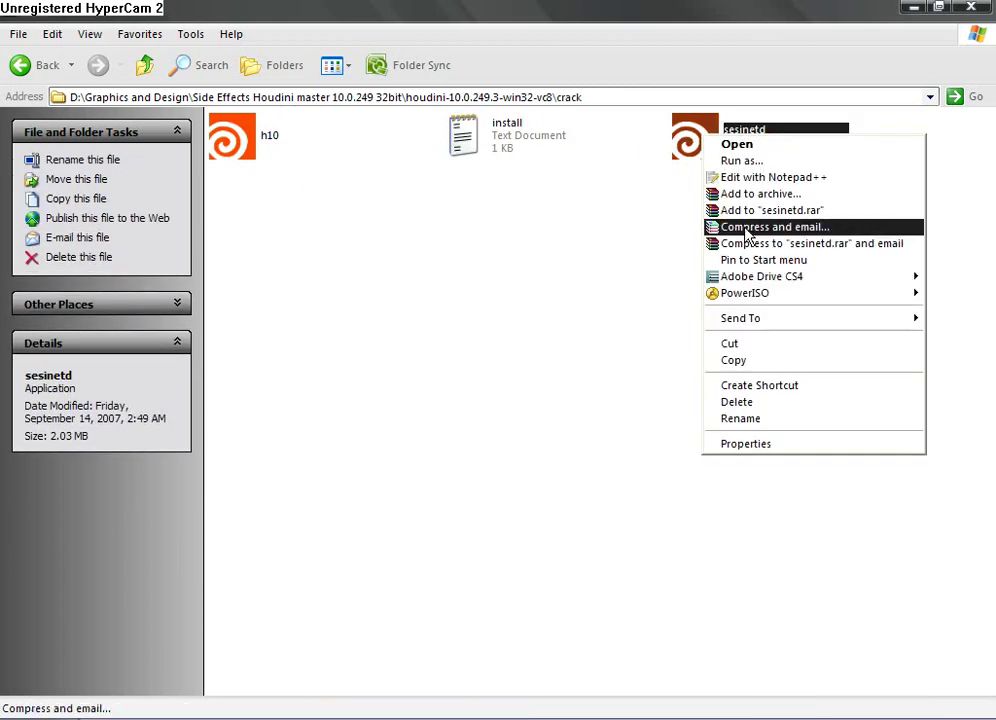
click(790, 370)
click(562, 418)
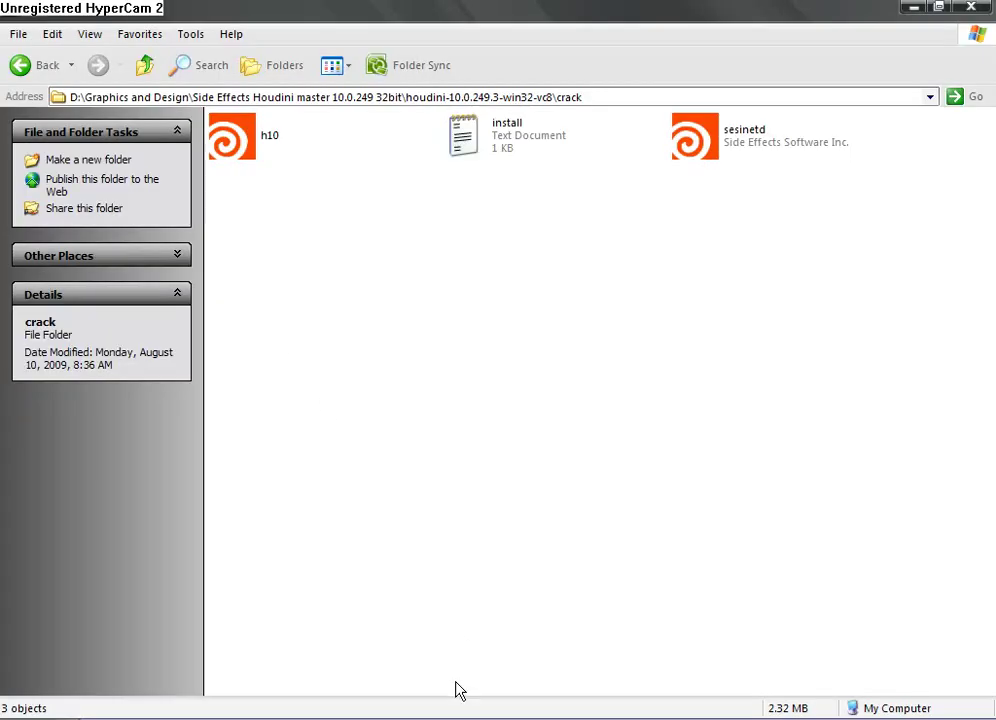
Open C:\WINDOWS\system32 through My Computer.
key(super+d)
double_click(30, 40)
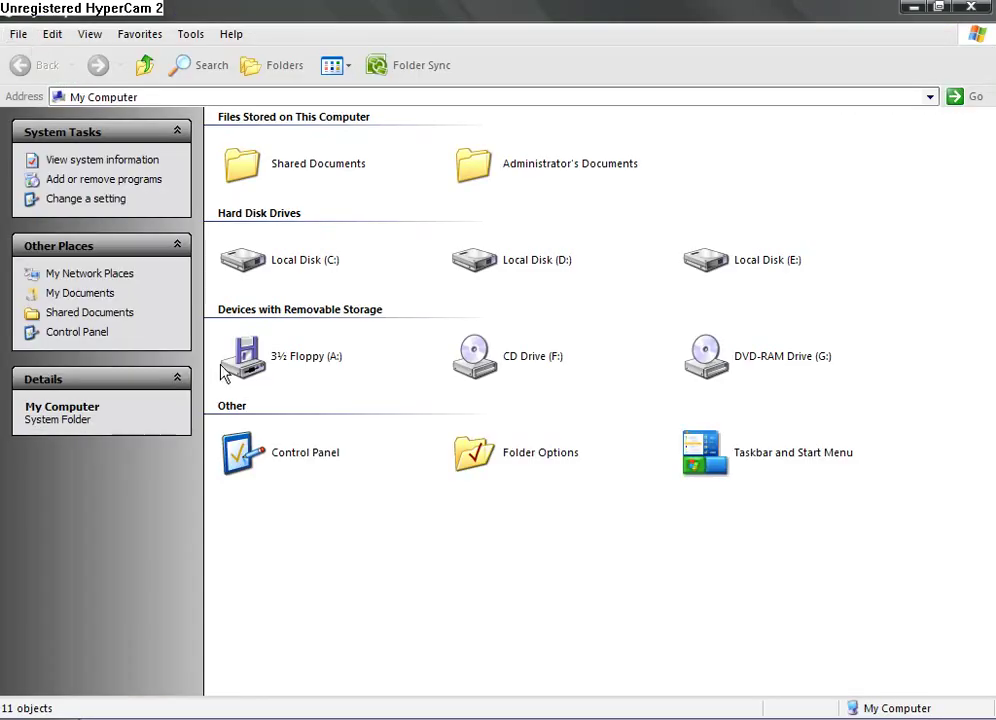
double_click(310, 259)
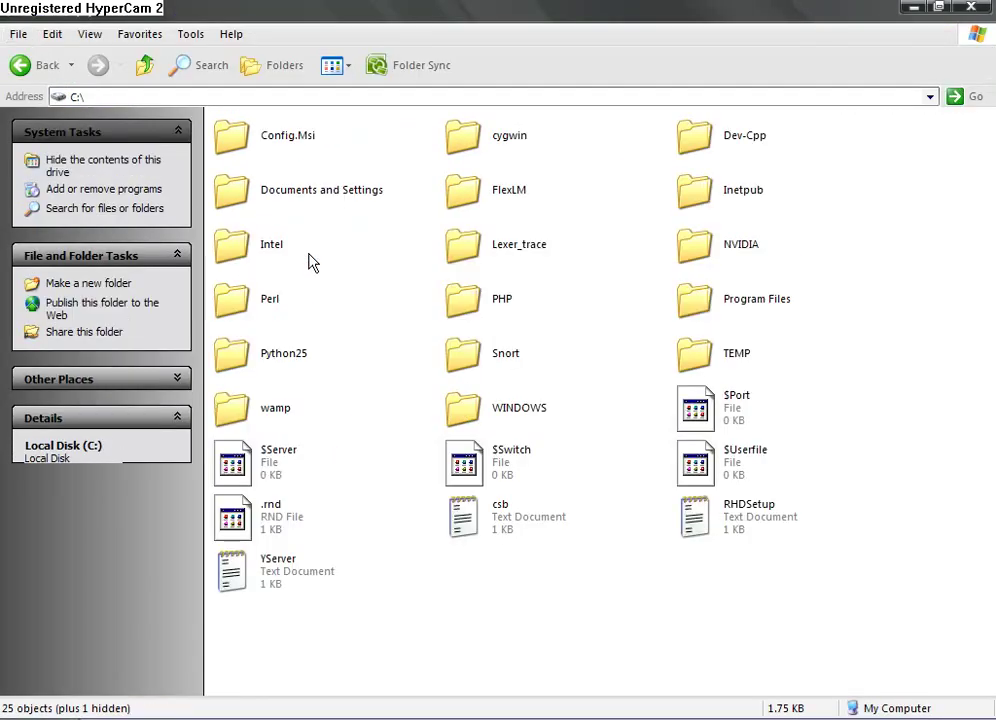
double_click(466, 410)
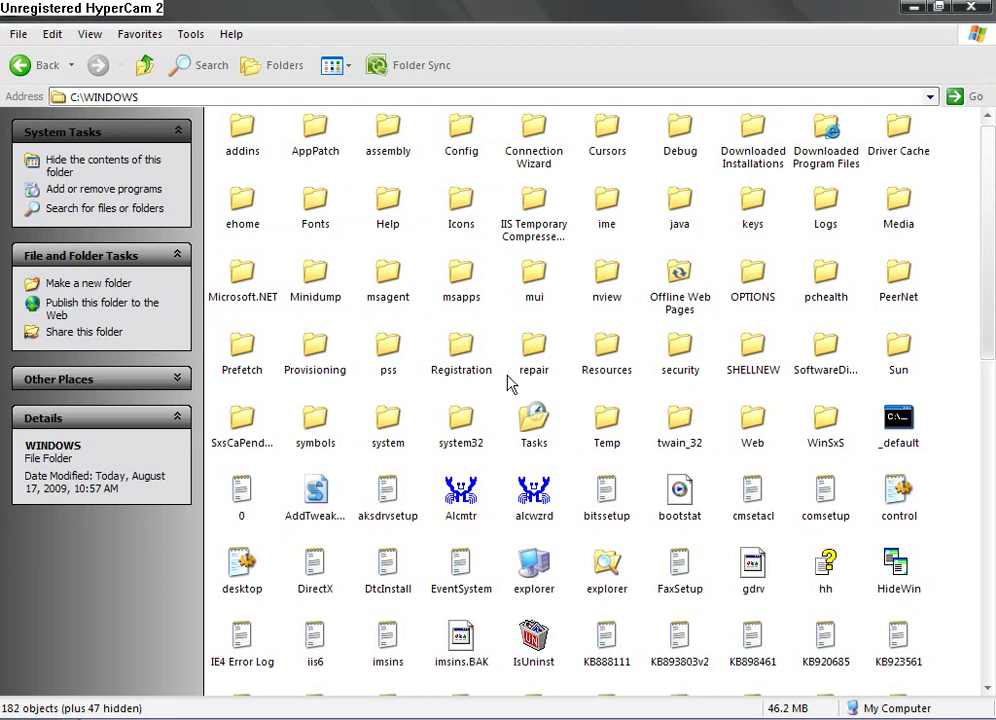
double_click(463, 430)
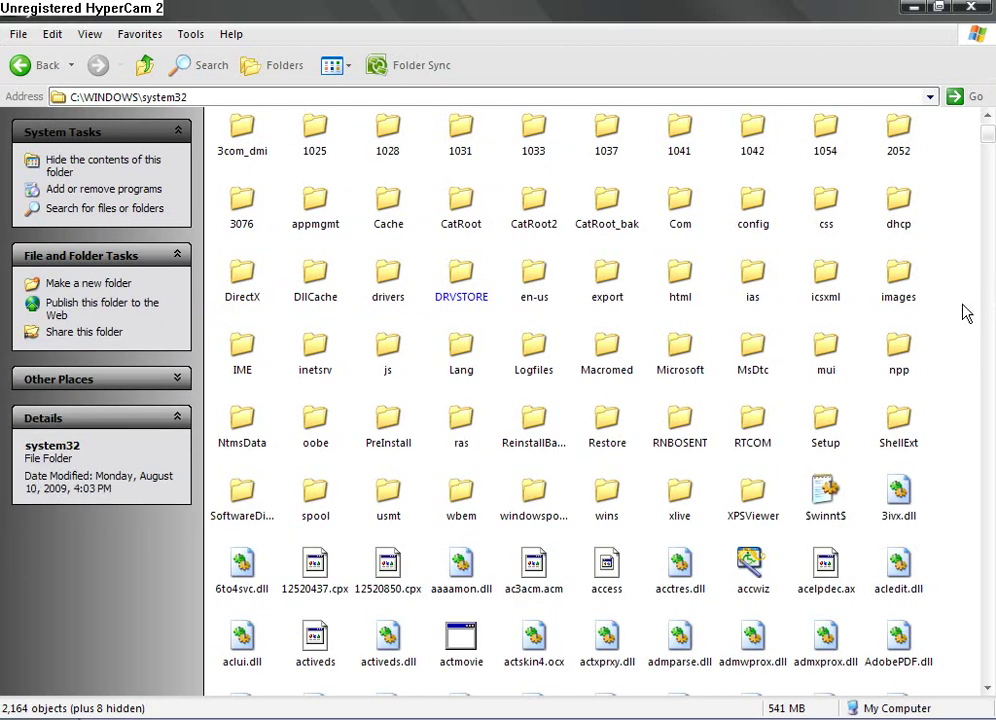
Jump to the rsaci file in system32 by typing its name.
key(s)
key(s)
key(s)
key(s)
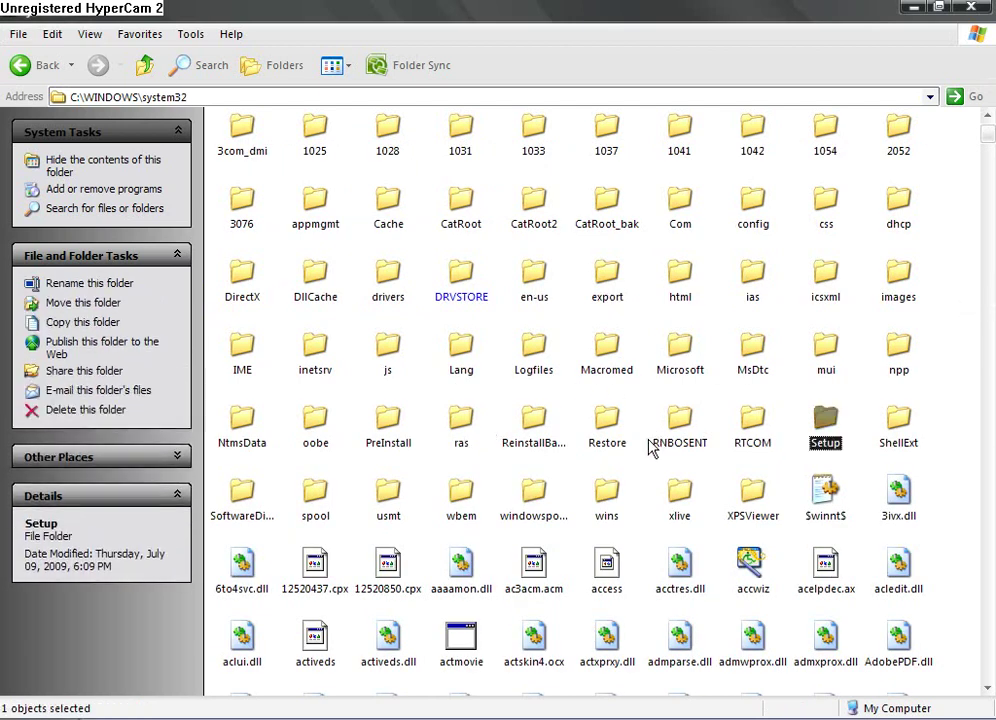
key(s)
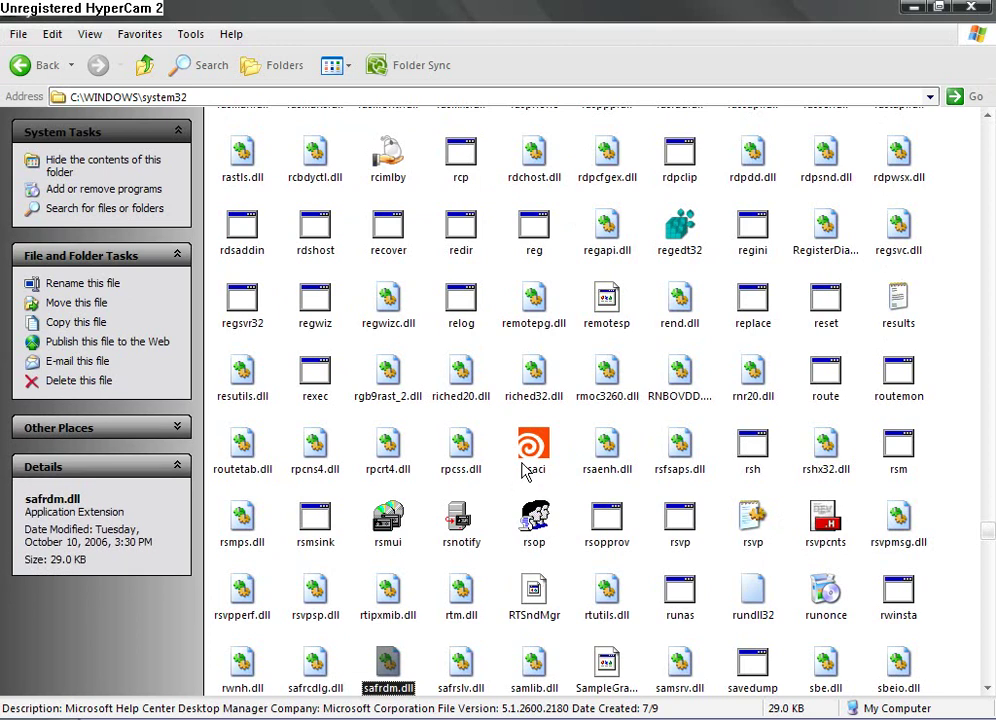
key(r)
key(s)
key(a)
key(c)
key(i)
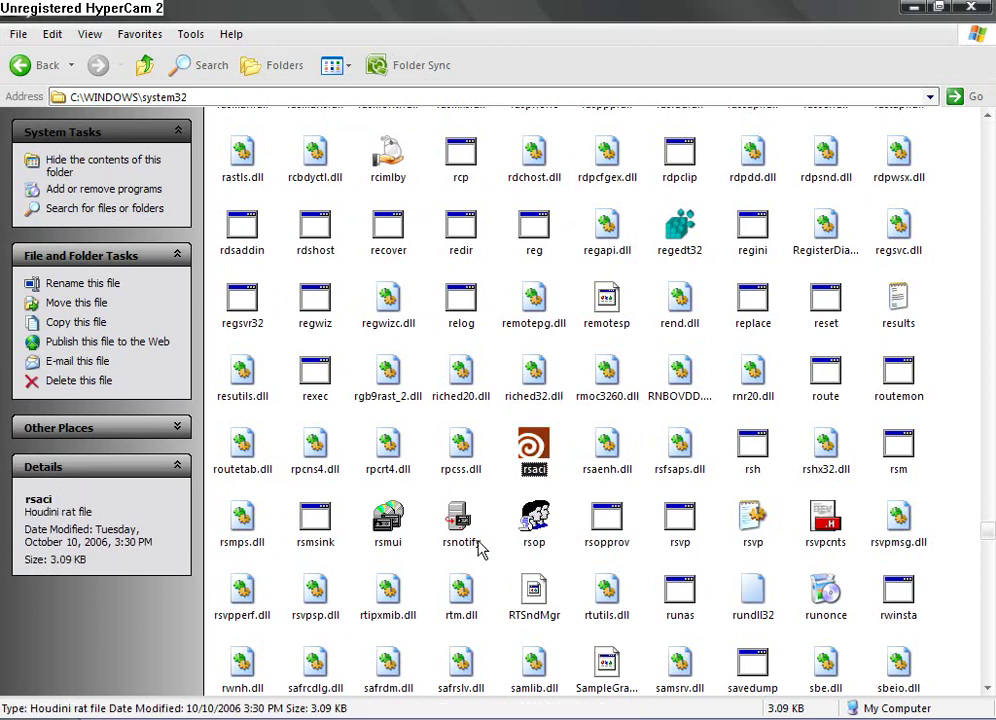
click(557, 498)
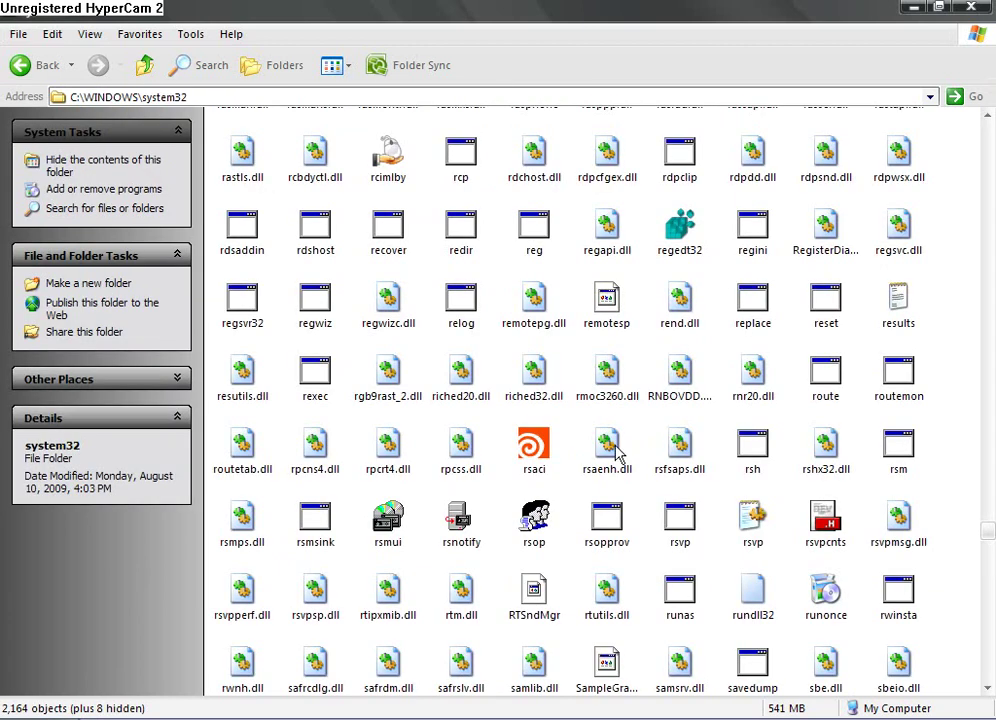
Select sesinetd in system32, then return to the crack folder window.
scroll(614, 455, down, 4)
scroll(616, 678, up, 6)
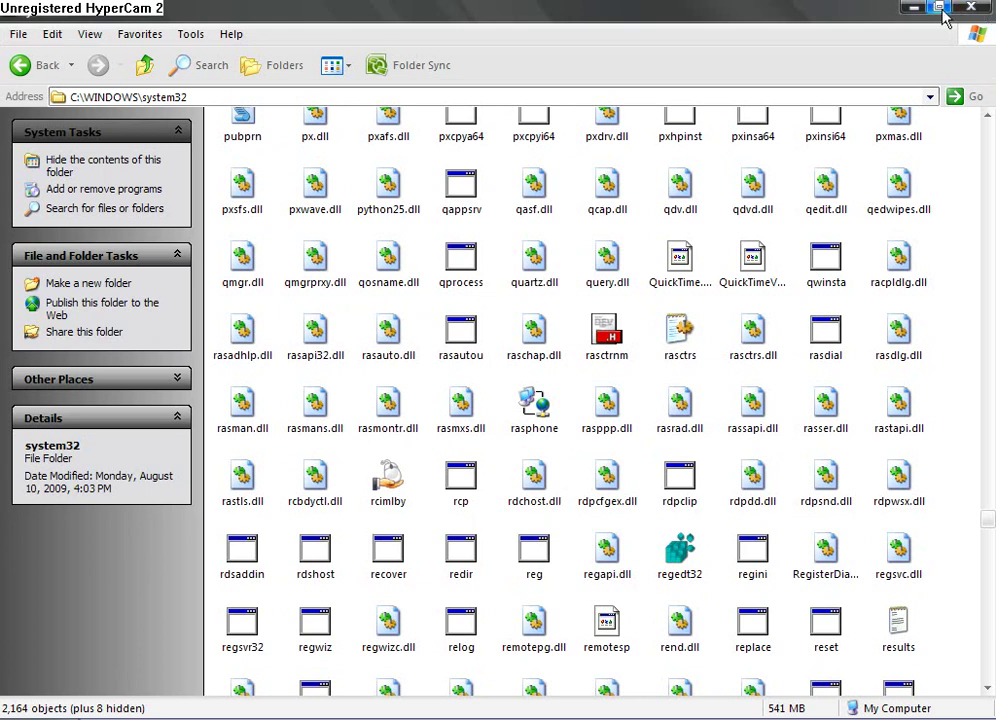
scroll(645, 597, down, 10)
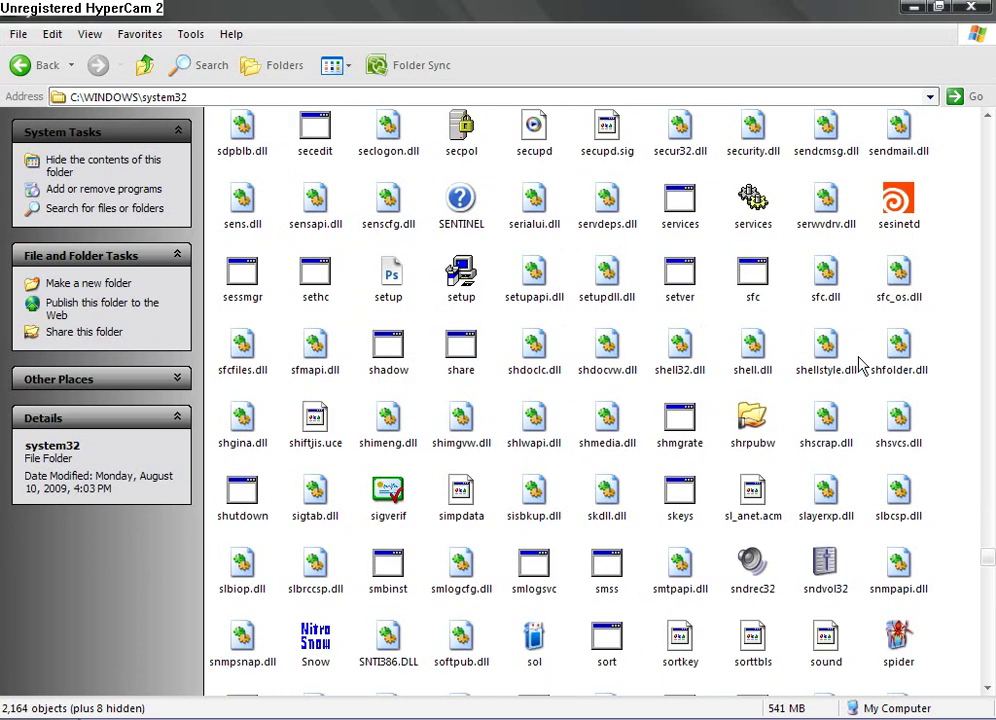
click(898, 200)
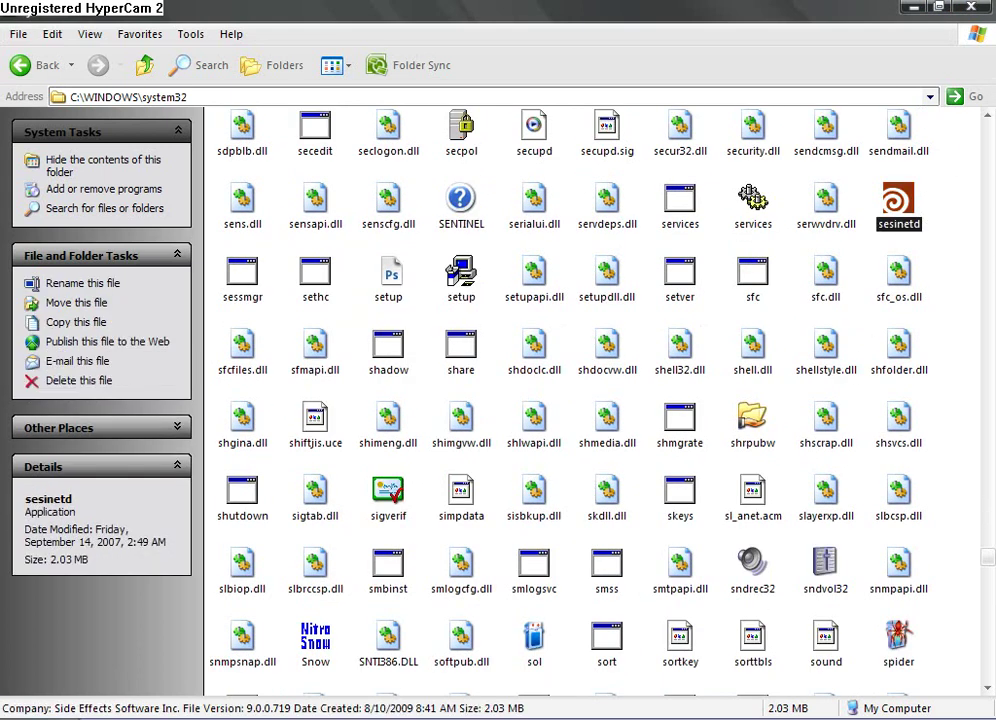
key(alt+Tab)
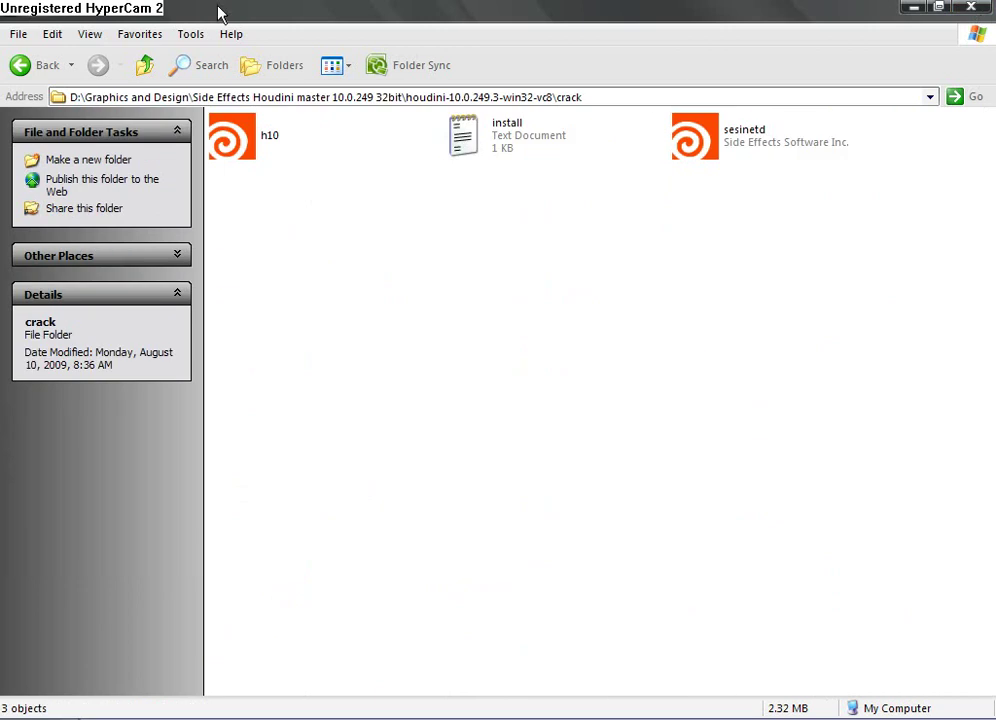
Launch the h10 license generator, minimize Explorer, and move the generator up and right.
double_click(232, 140)
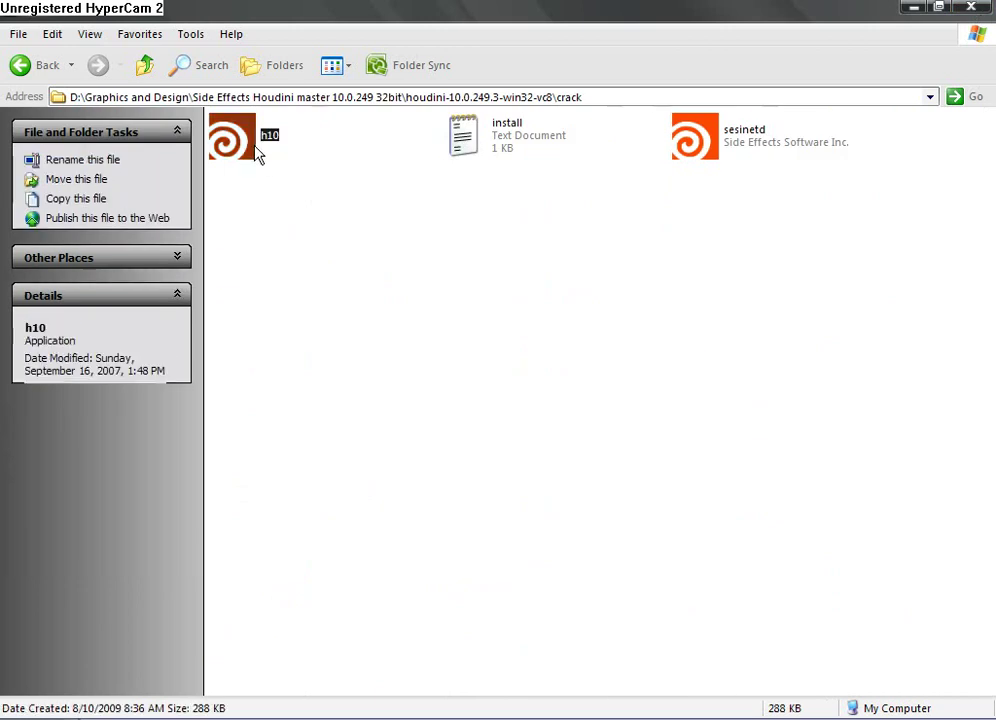
click(912, 9)
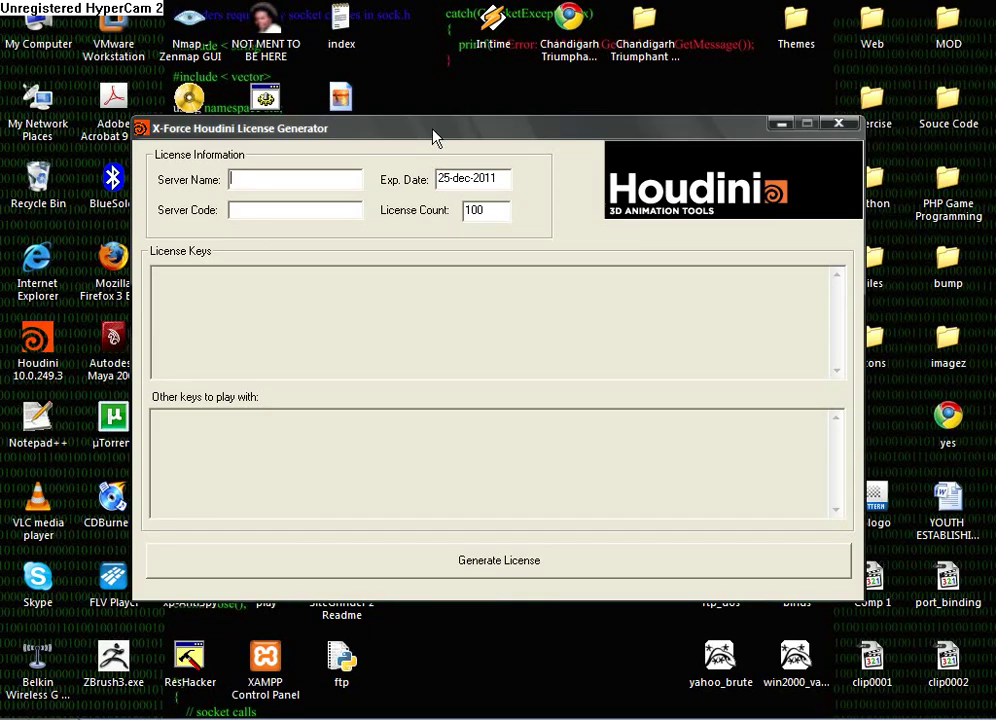
drag(433, 130, 531, 92)
click(400, 142)
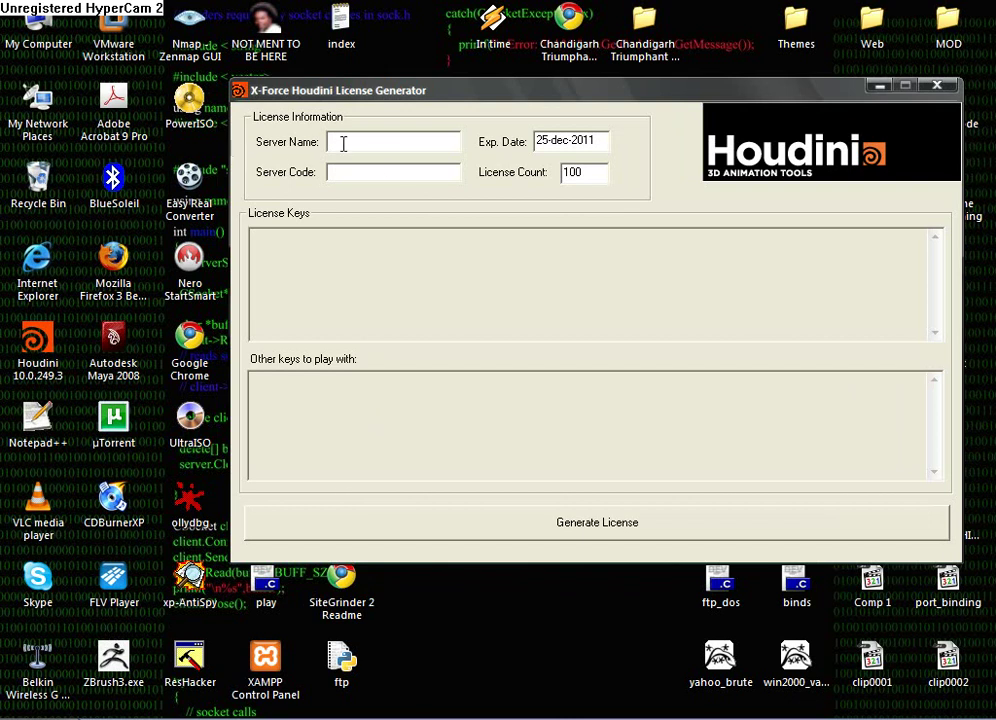
Run Houdini License Administrator, dismiss its cannot-connect error, and close it.
key(super)
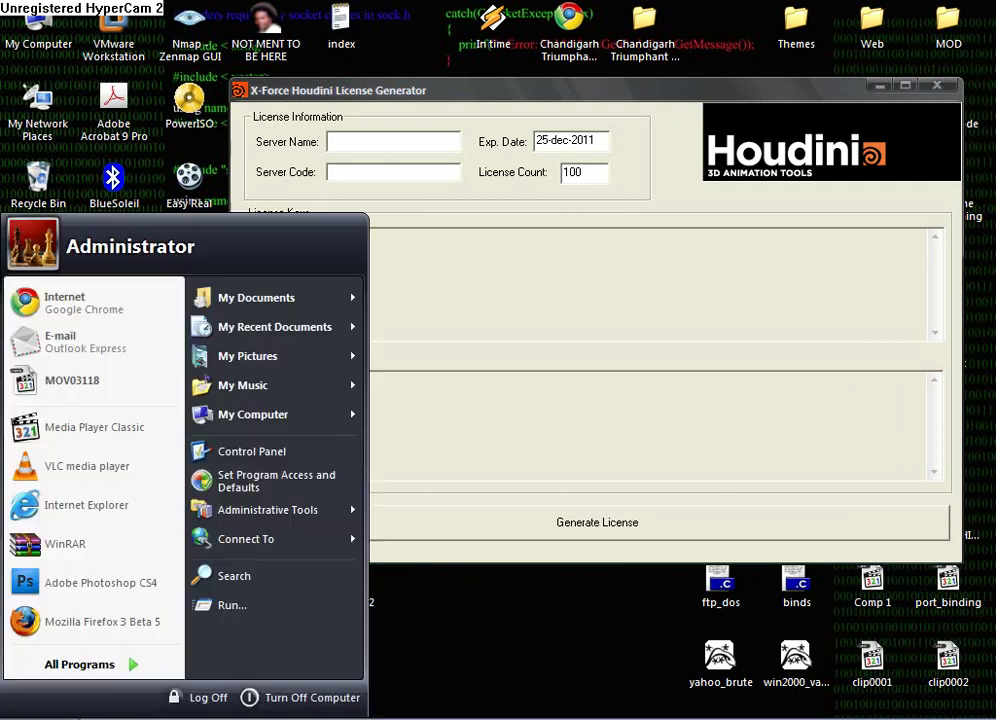
click(130, 663)
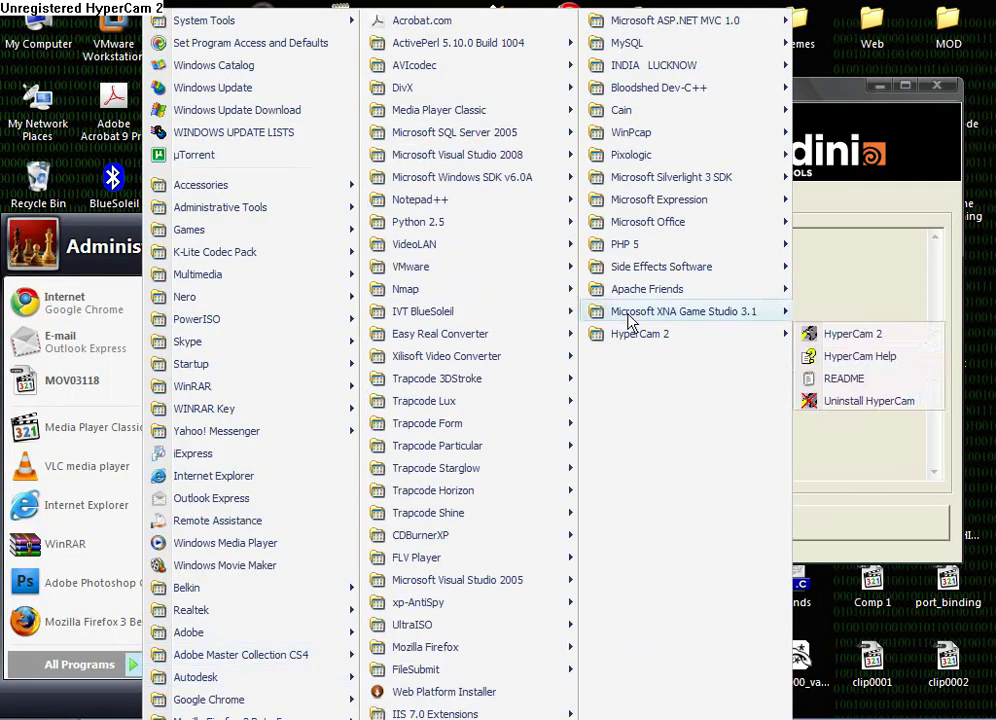
mouse_move(674, 265)
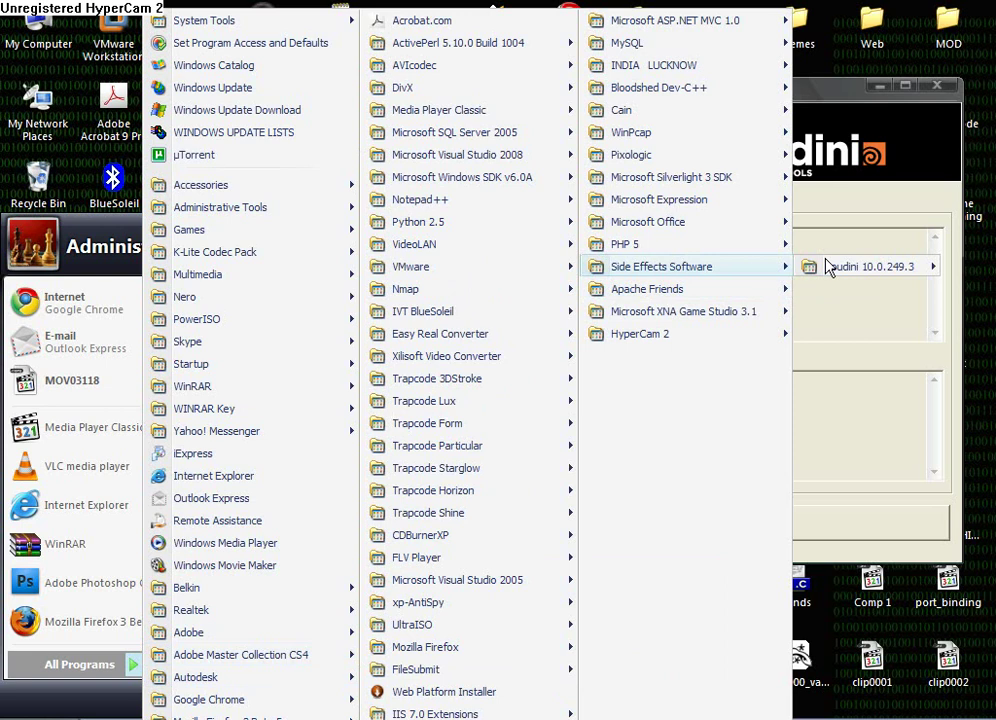
mouse_move(815, 267)
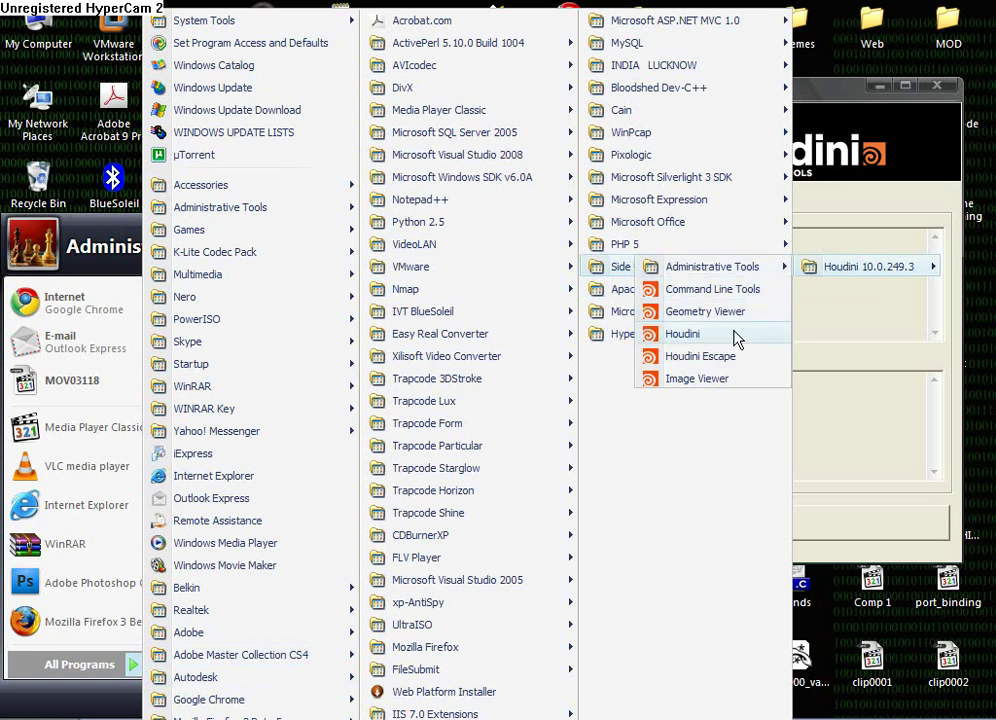
mouse_move(727, 277)
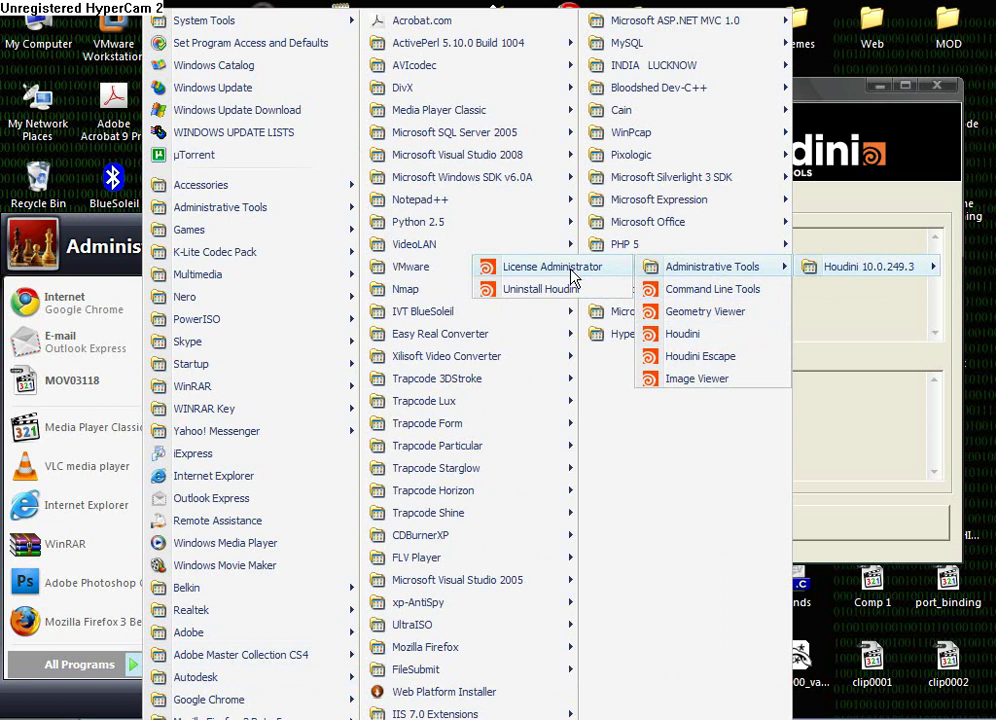
click(571, 272)
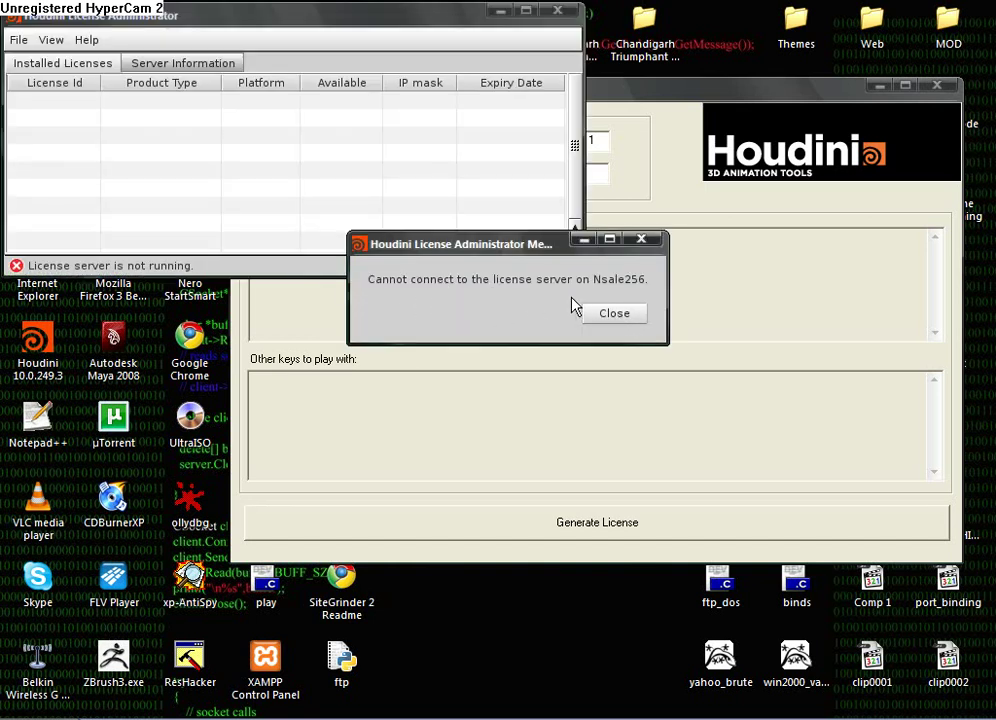
click(612, 314)
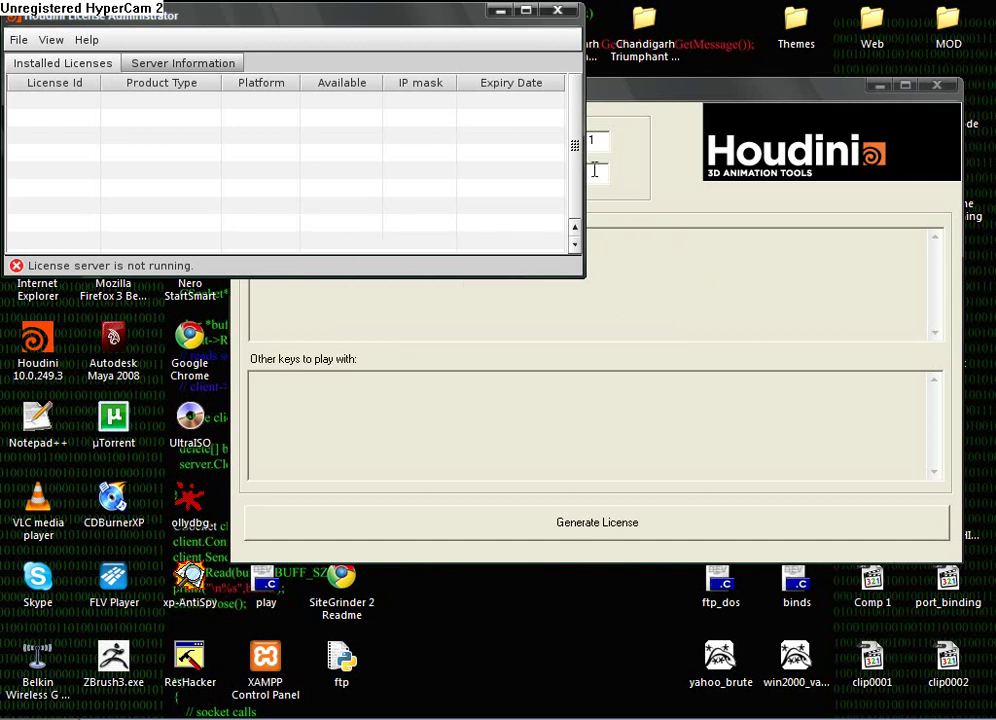
click(558, 10)
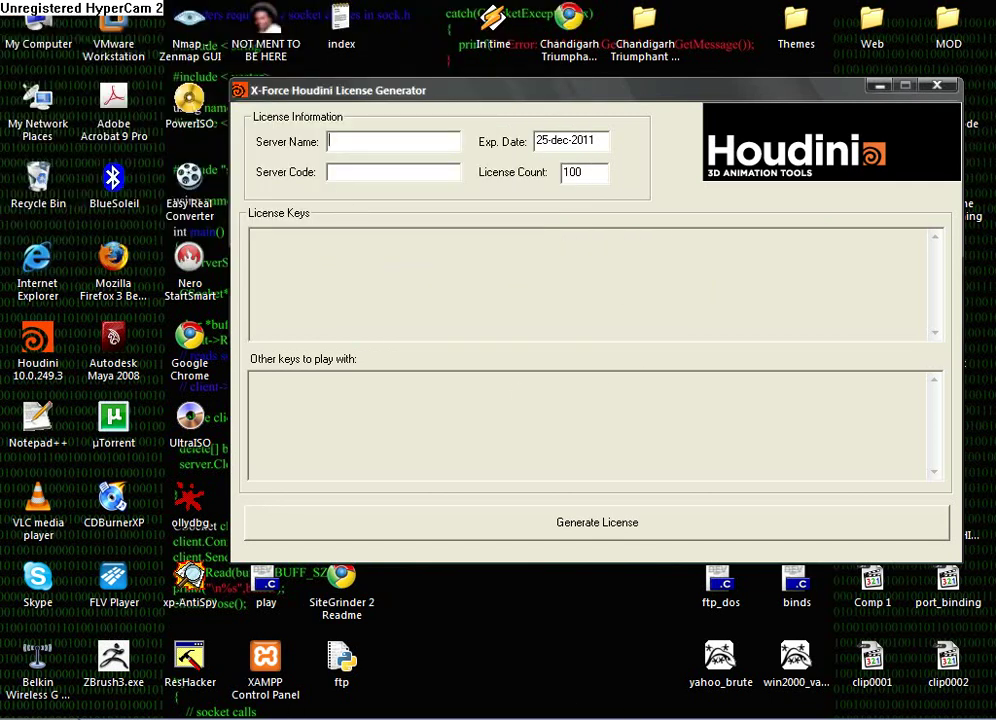
Open the Services console and scroll to the Houdini services.
click(50, 718)
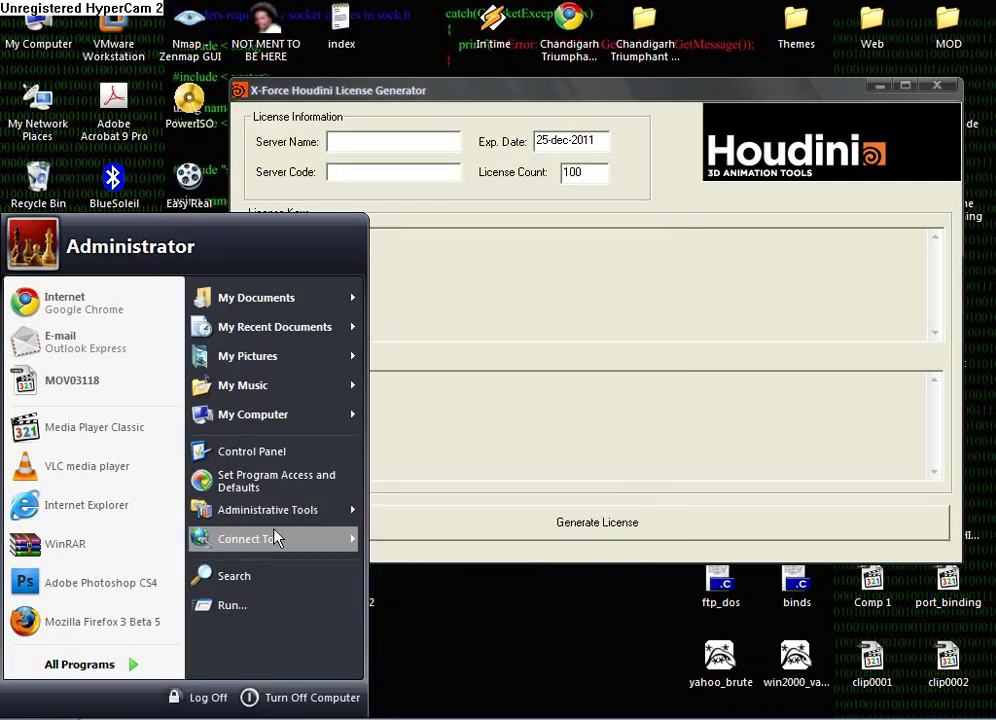
mouse_move(300, 510)
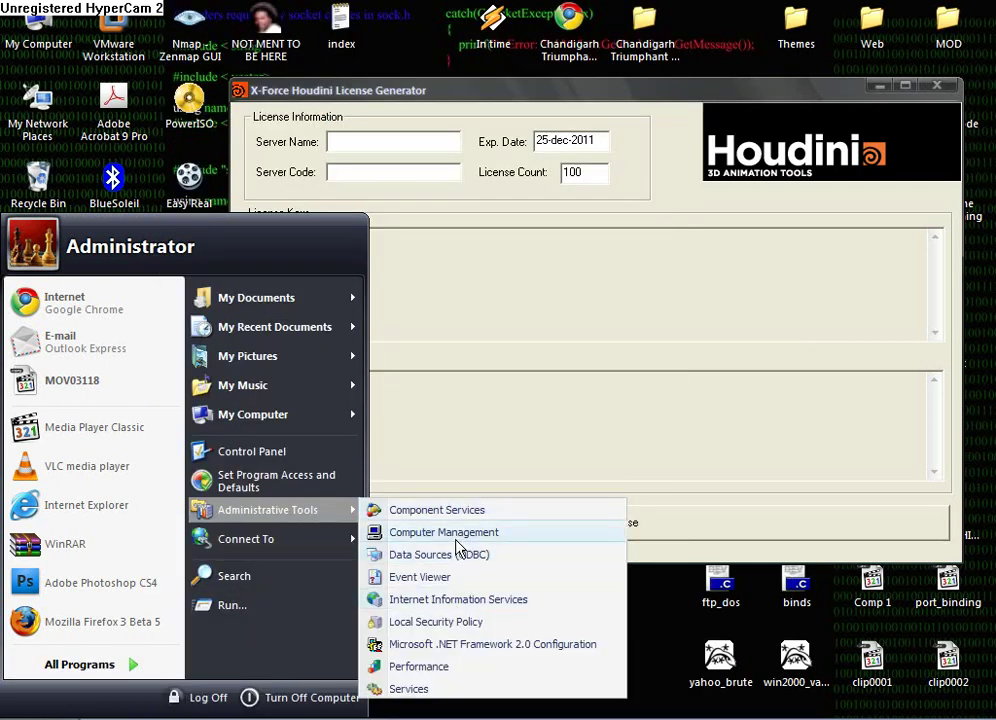
click(451, 690)
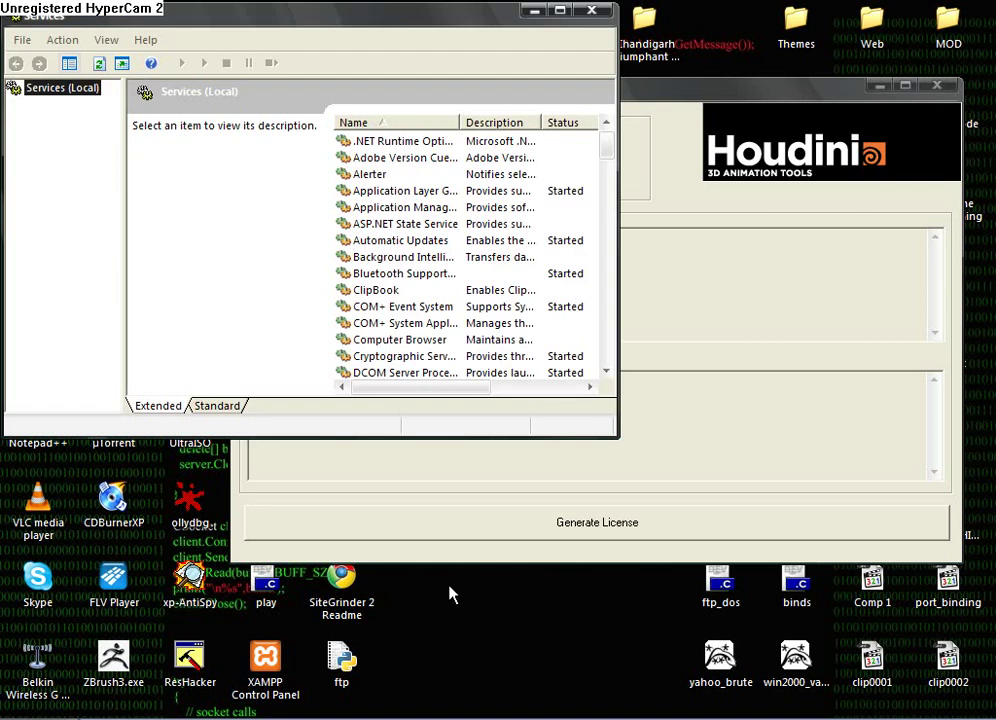
click(383, 275)
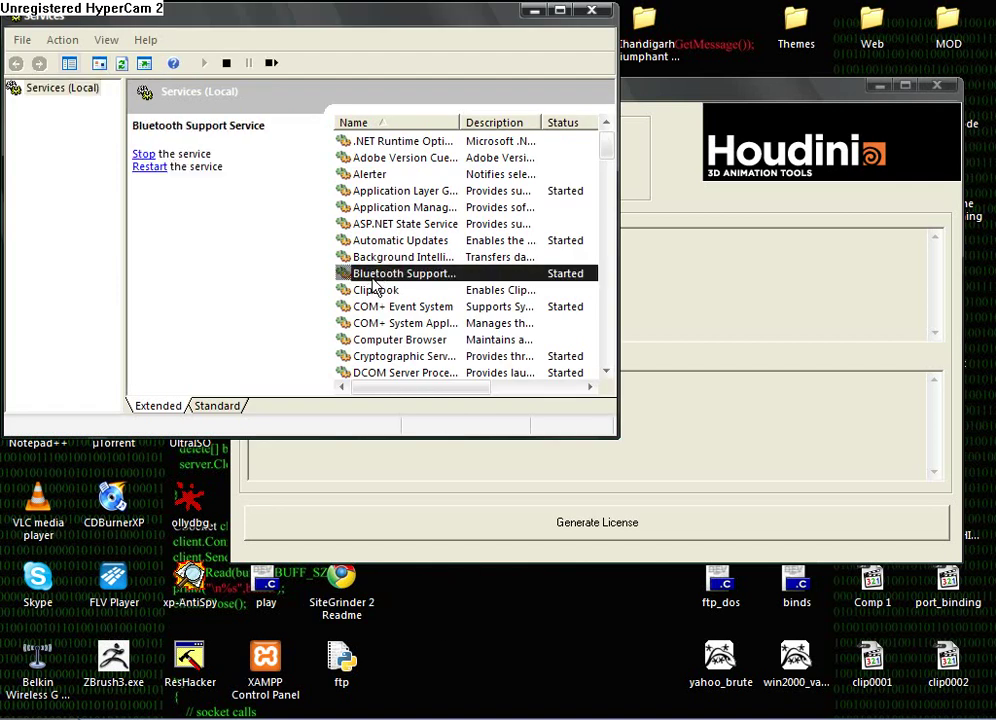
key(h)
scroll(449, 305, down, 3)
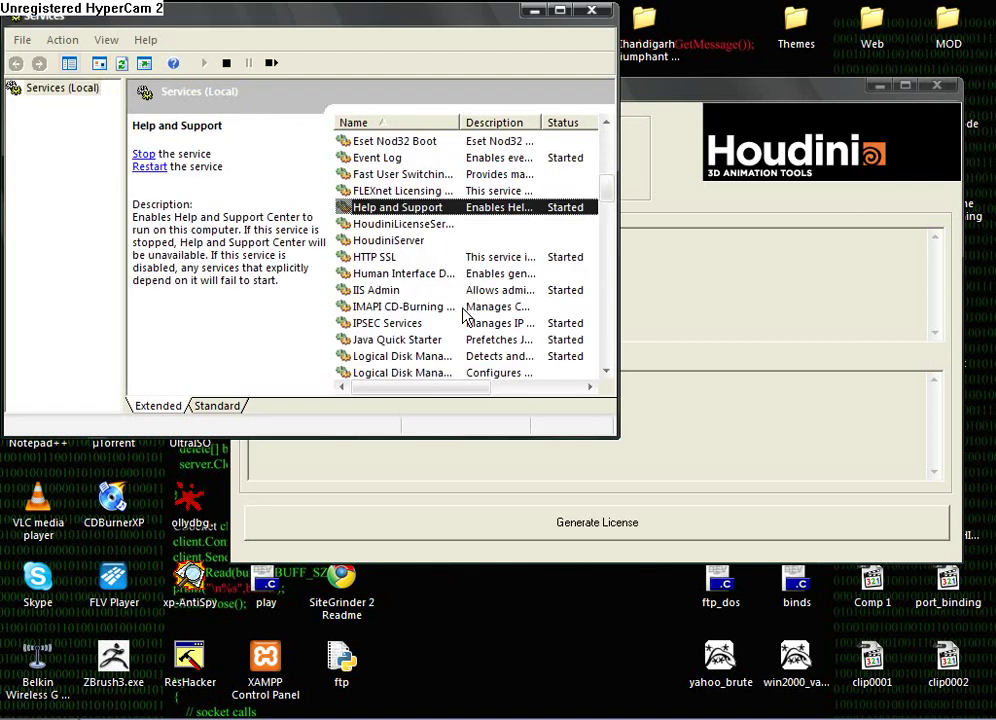
Set HoudiniLicenseServer to Automatic startup and start it.
double_click(566, 225)
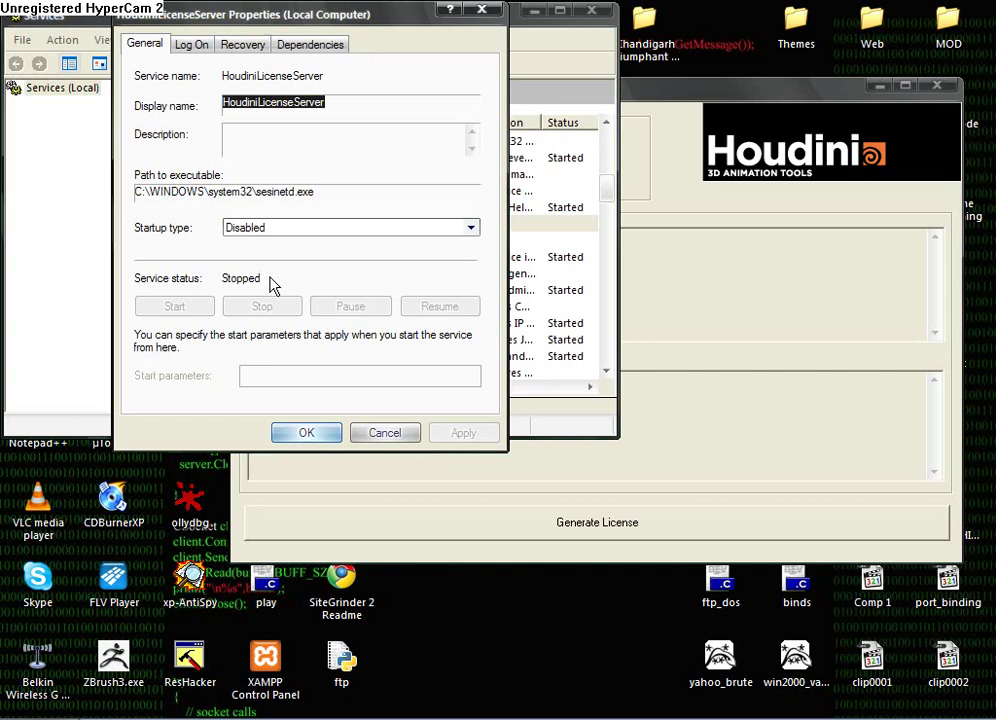
click(320, 228)
click(345, 259)
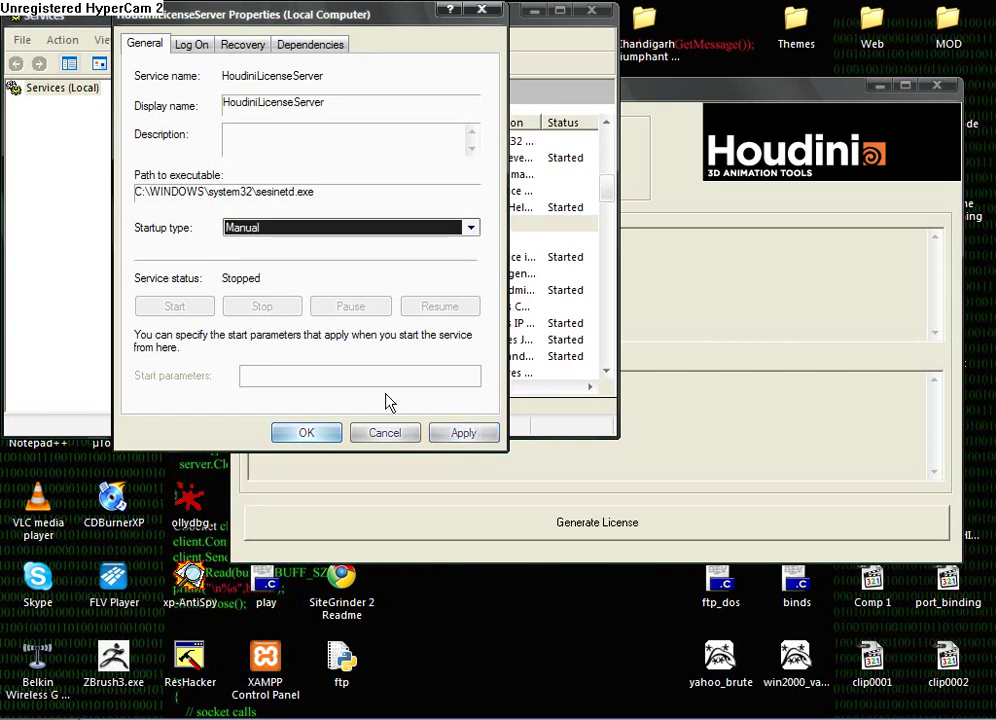
click(378, 229)
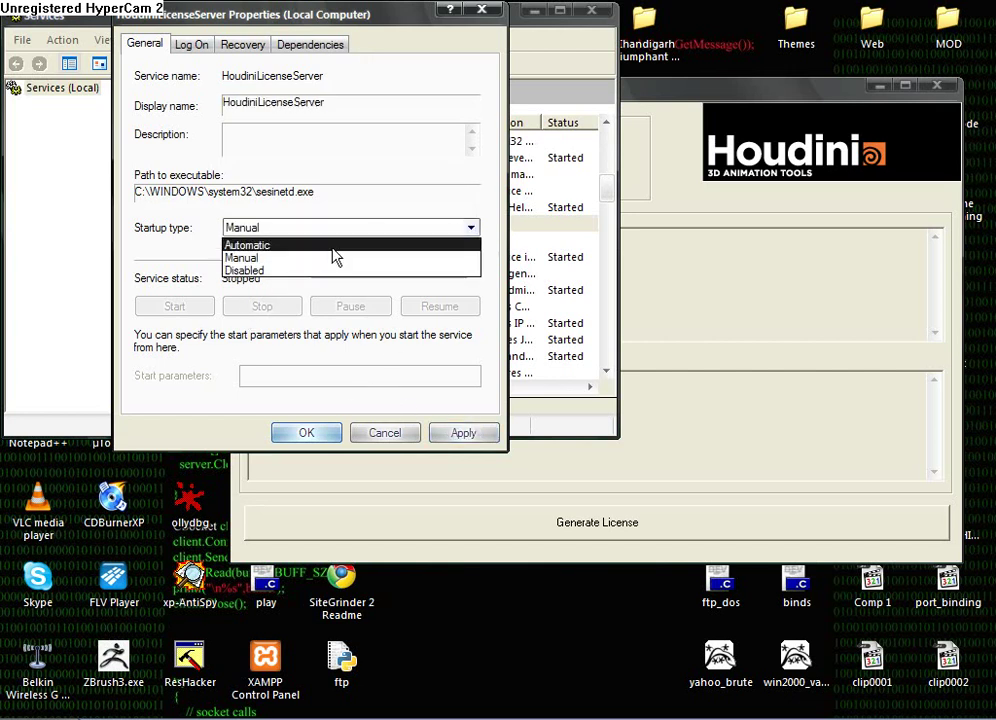
click(333, 246)
click(319, 433)
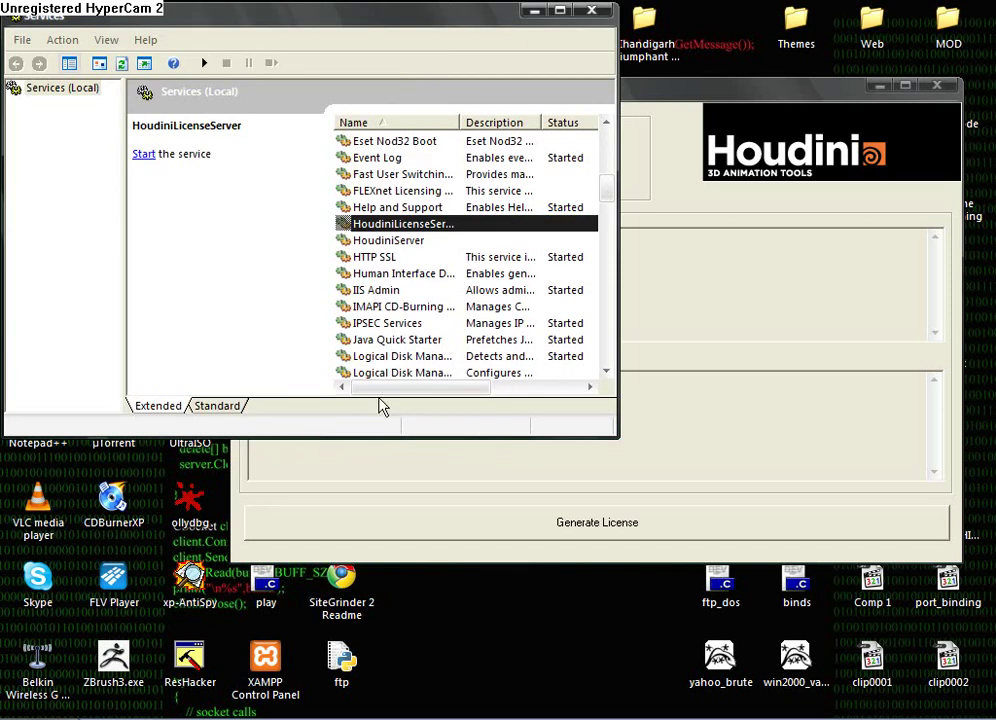
mouse_move(376, 389)
mouse_down()
mouse_move(424, 391)
mouse_move(386, 401)
mouse_up()
click(559, 10)
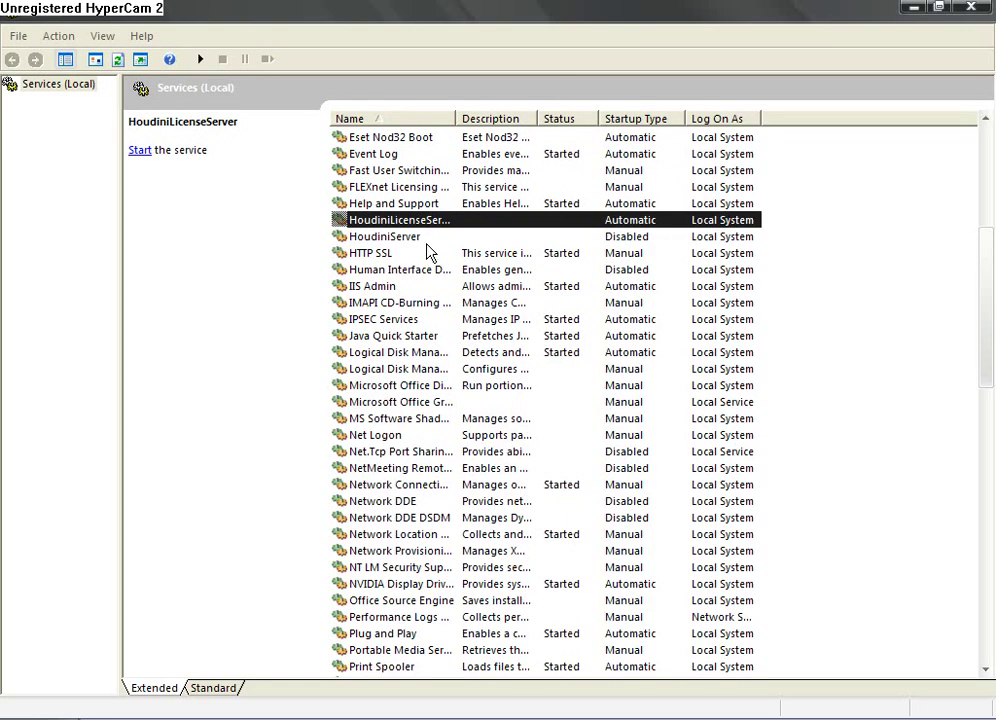
double_click(630, 224)
click(172, 307)
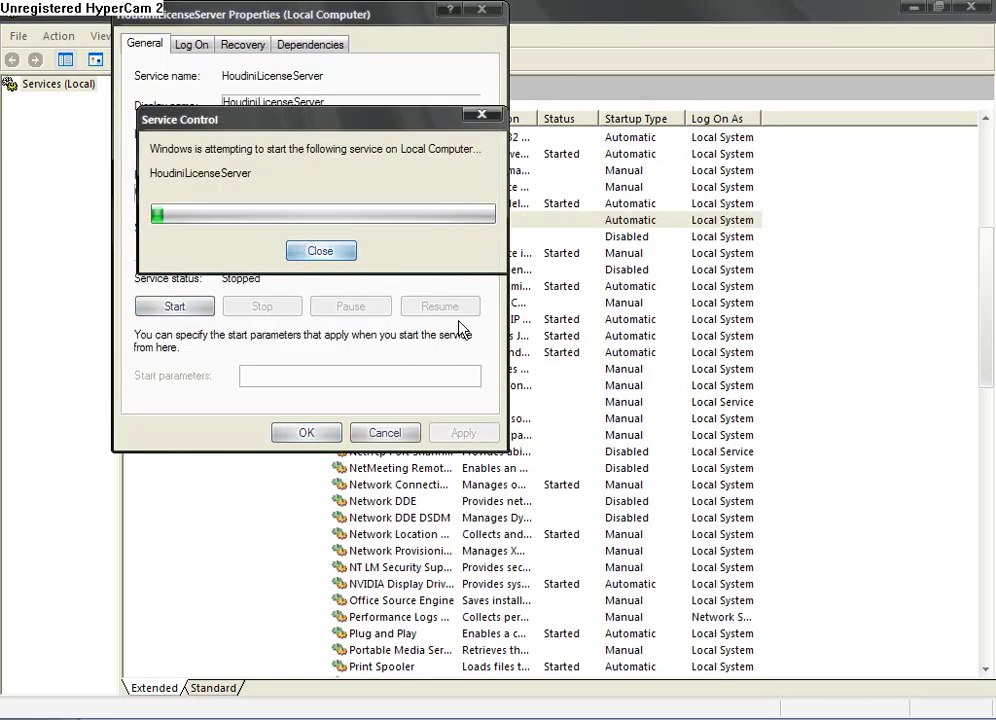
click(302, 433)
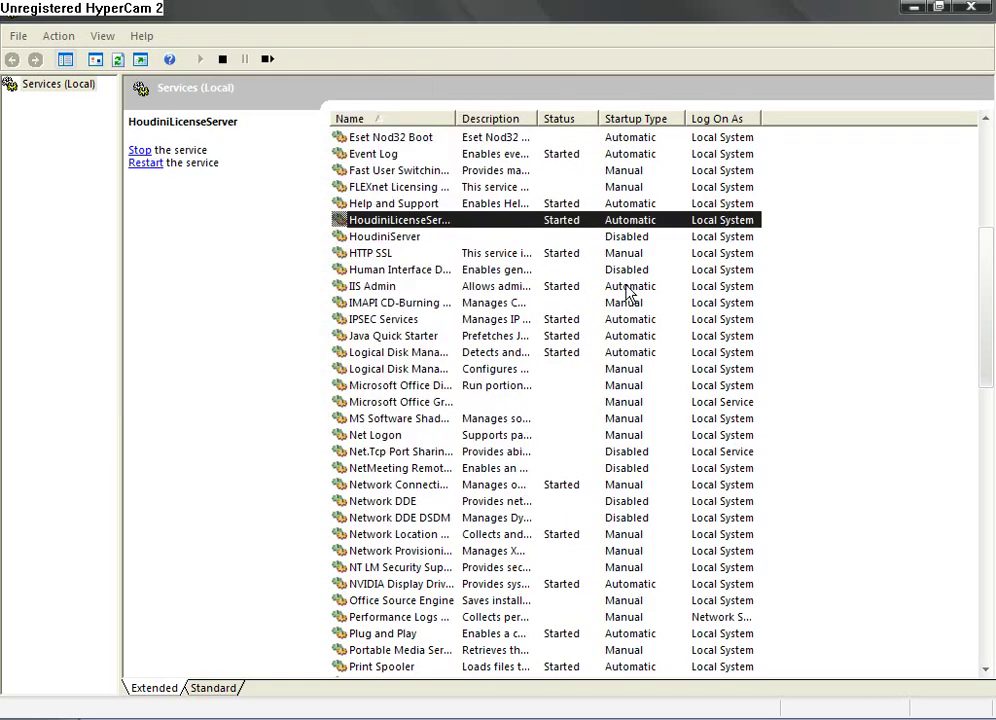
Set HoudiniServer to Automatic startup, start it, and minimize Services.
double_click(631, 240)
click(460, 228)
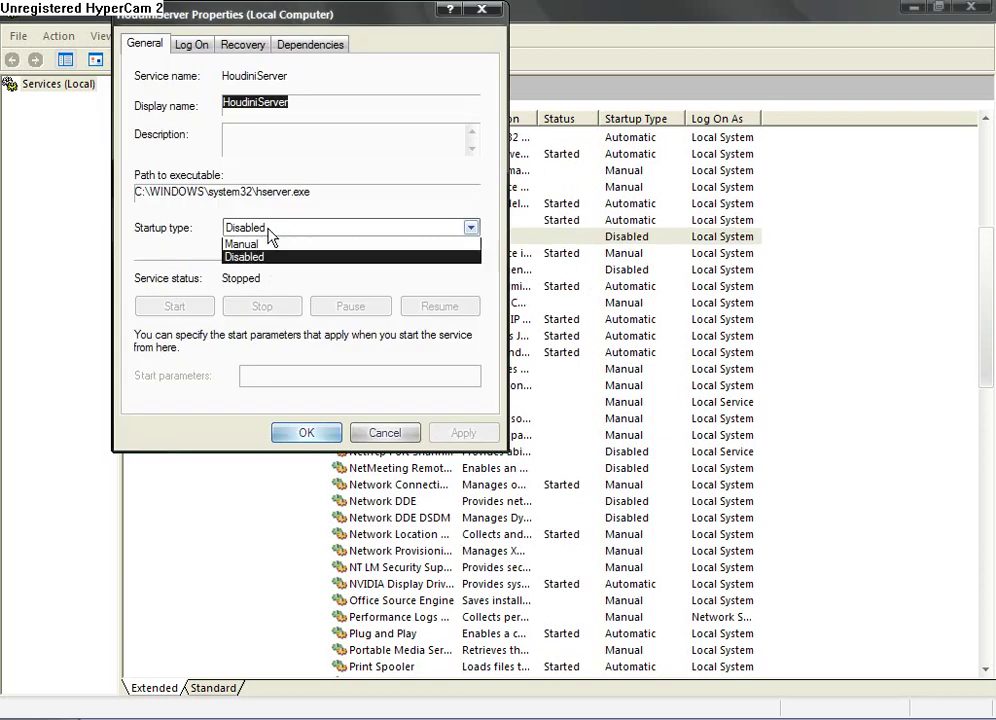
click(278, 256)
click(278, 244)
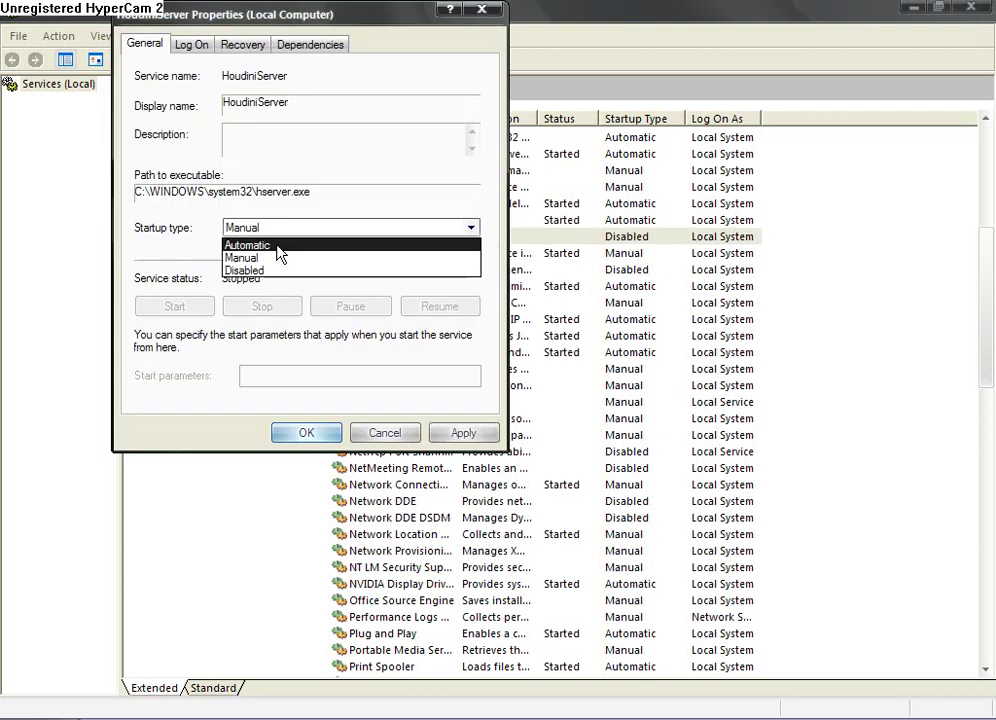
click(278, 246)
click(306, 432)
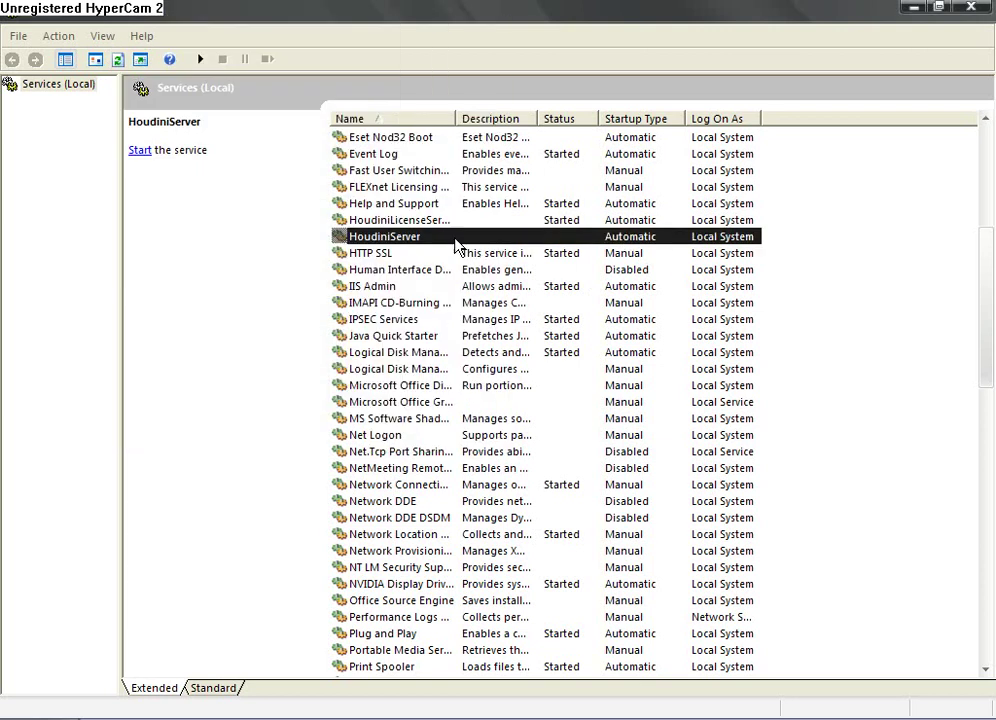
double_click(456, 238)
click(160, 308)
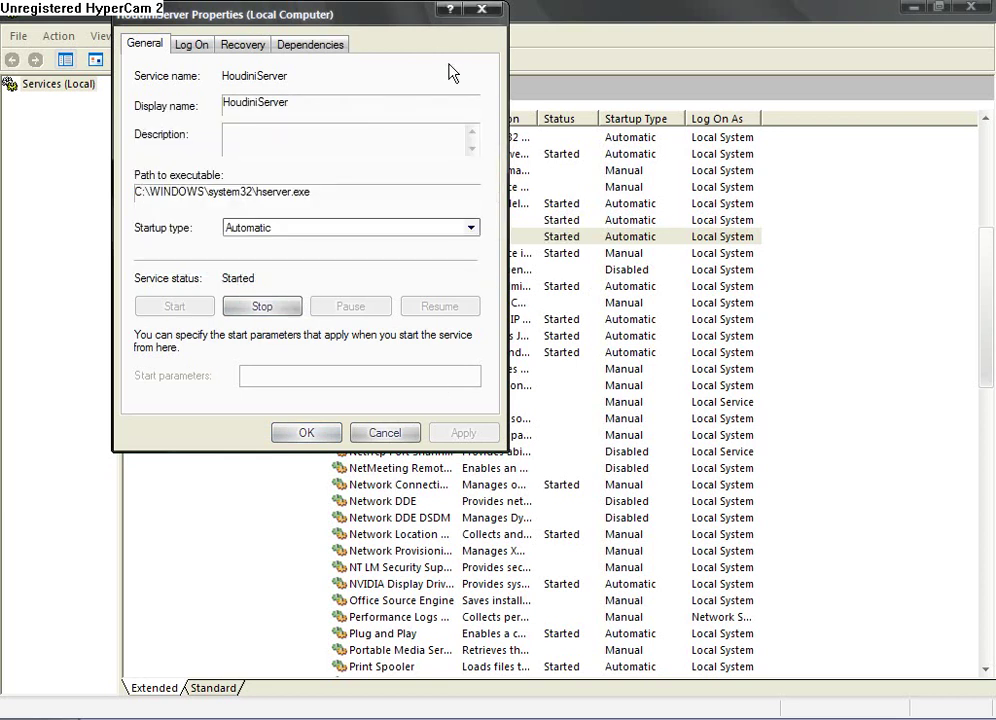
click(482, 12)
click(913, 8)
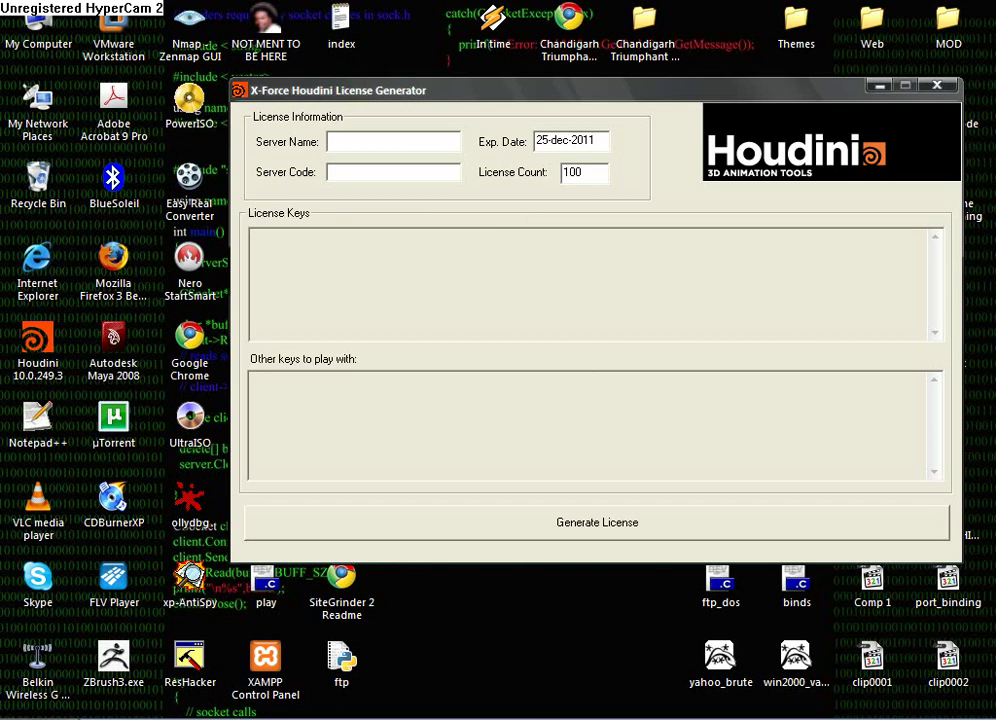
Launch Houdini License Administrator from Side Effects Software > Houdini > Administrative Tools.
key(super)
click(79, 664)
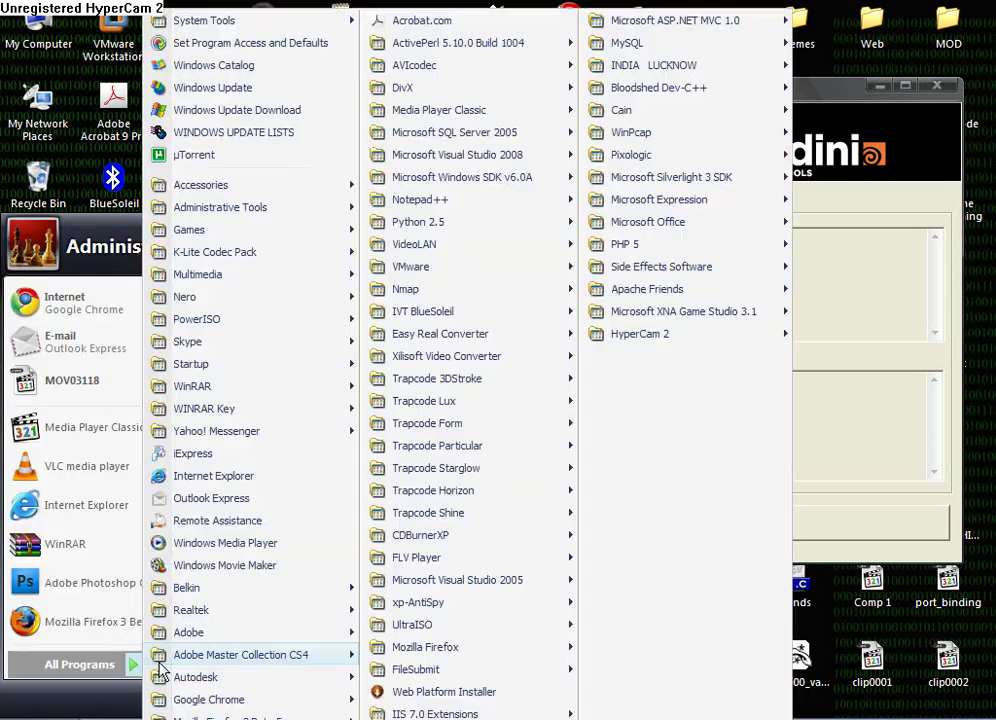
mouse_move(727, 290)
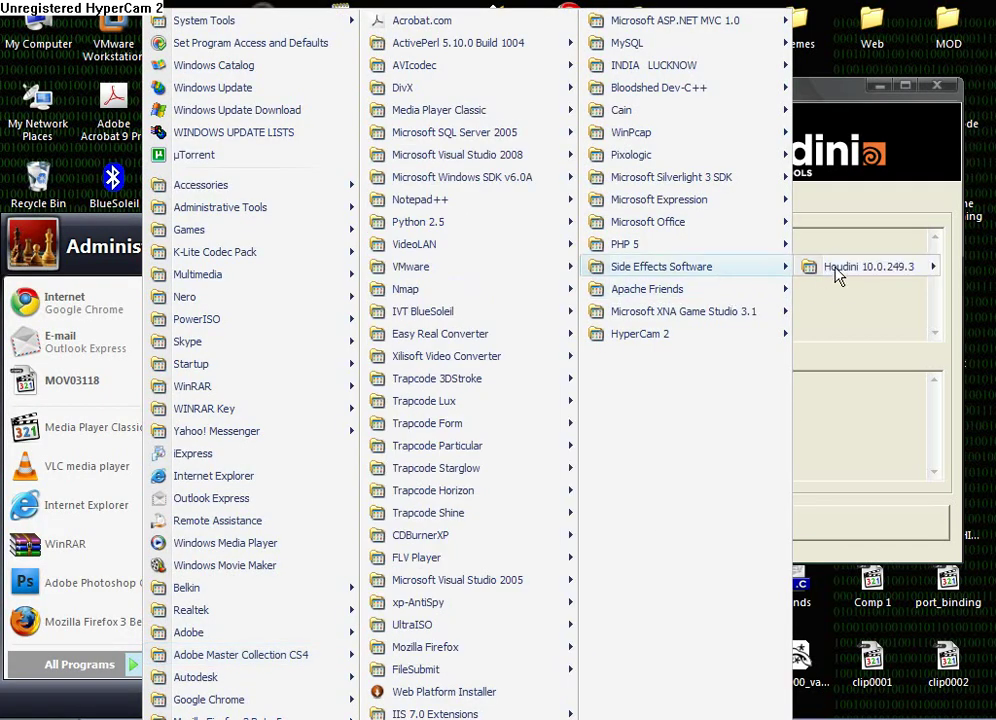
mouse_move(840, 272)
mouse_move(693, 270)
click(518, 268)
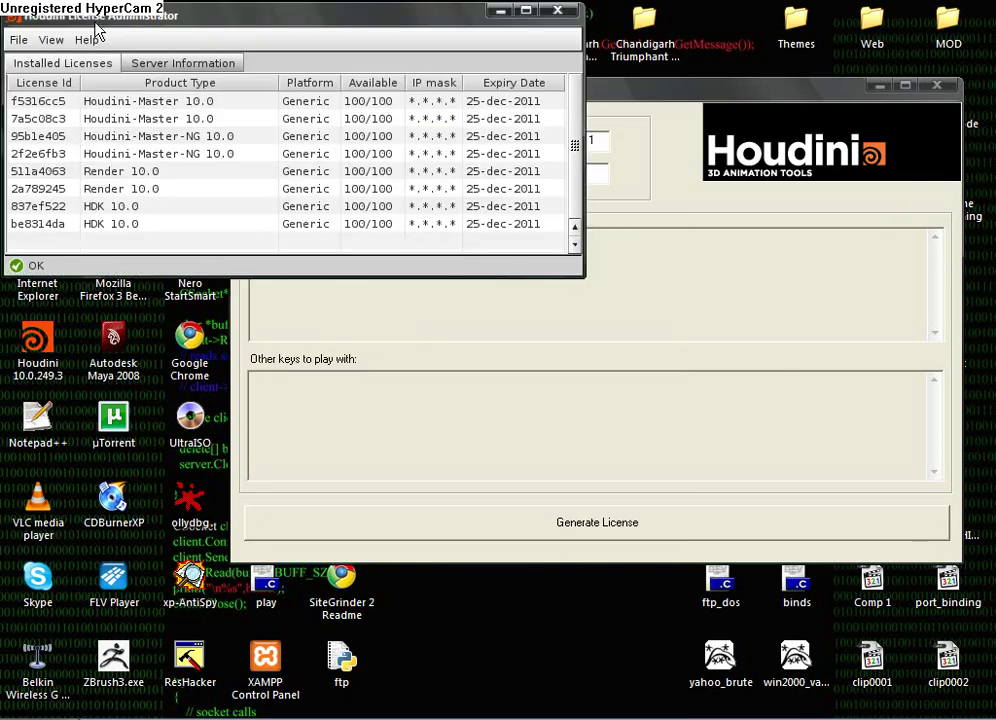
Show the license server's details and place the administrator above the license generator.
drag(78, 20, 176, 148)
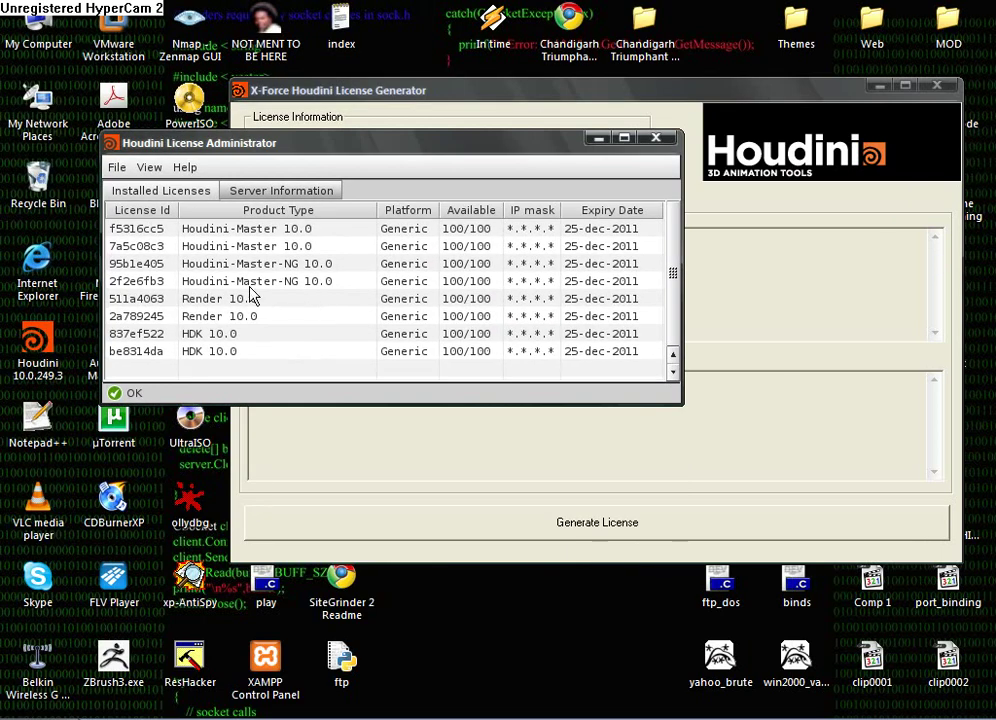
click(274, 191)
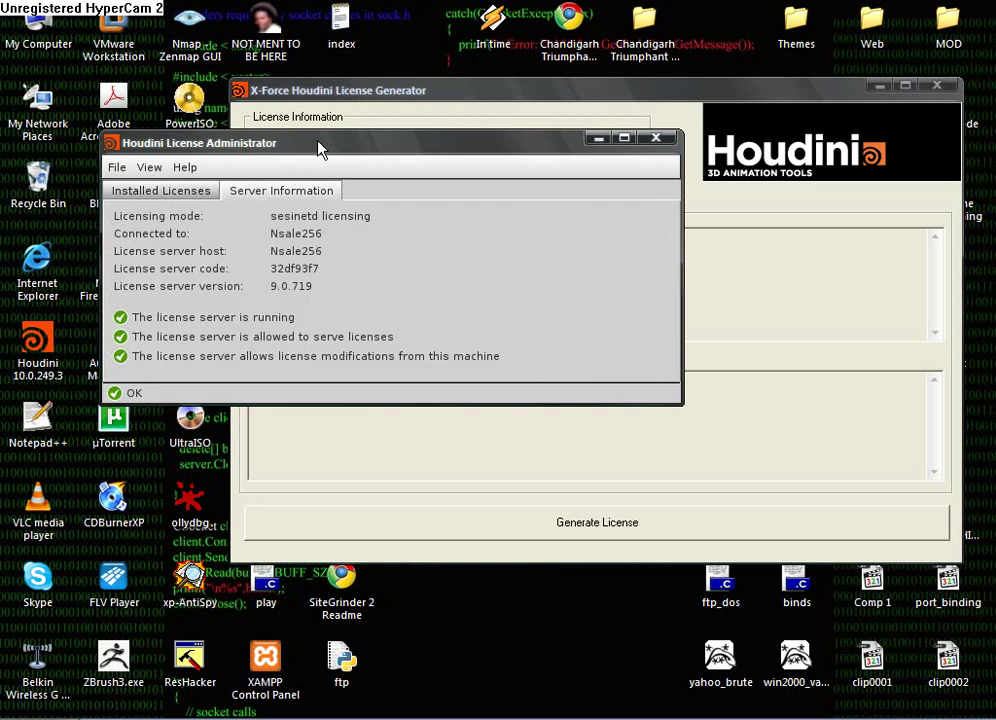
drag(318, 148, 488, 272)
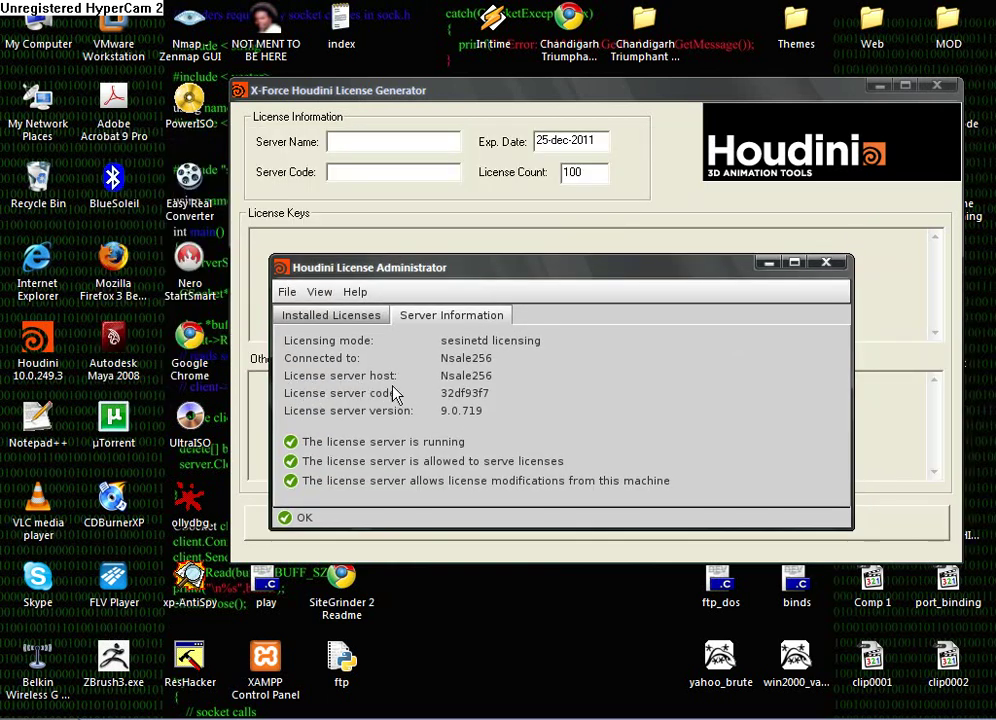
drag(480, 268, 440, 34)
click(518, 213)
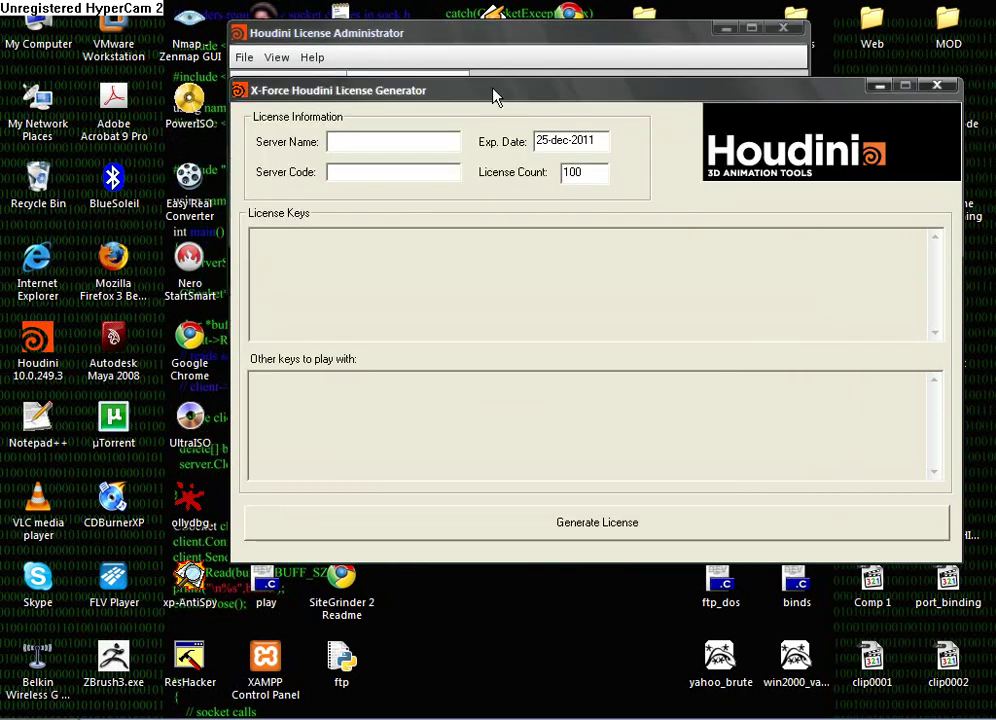
Move the generator down and enter the license server's host name as Server Name.
drag(494, 96, 462, 209)
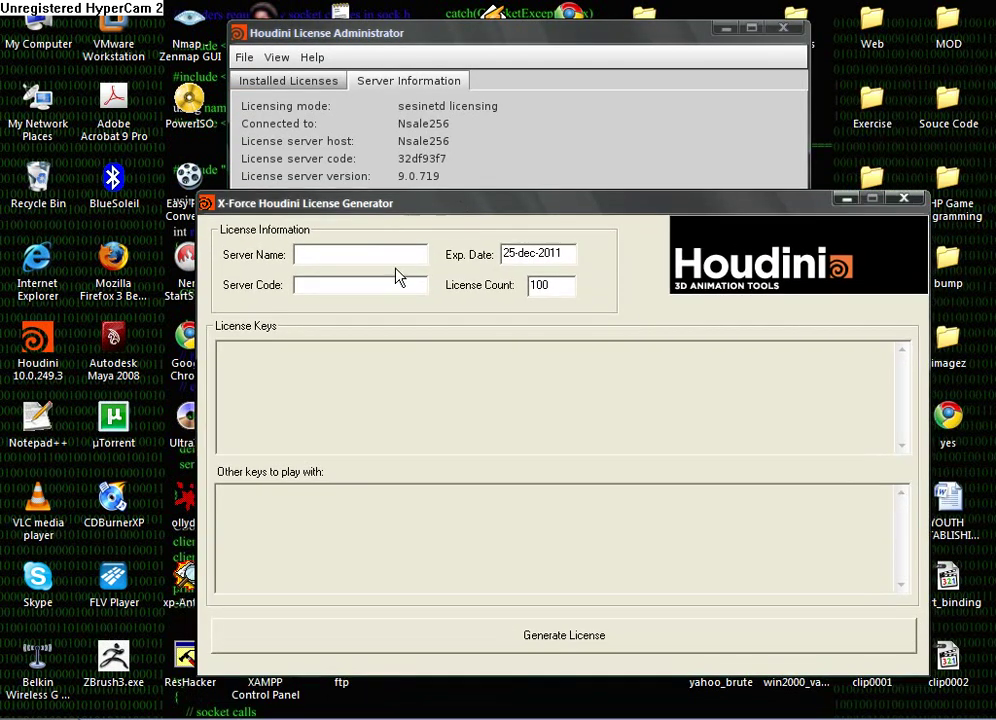
text(Nsale256`)
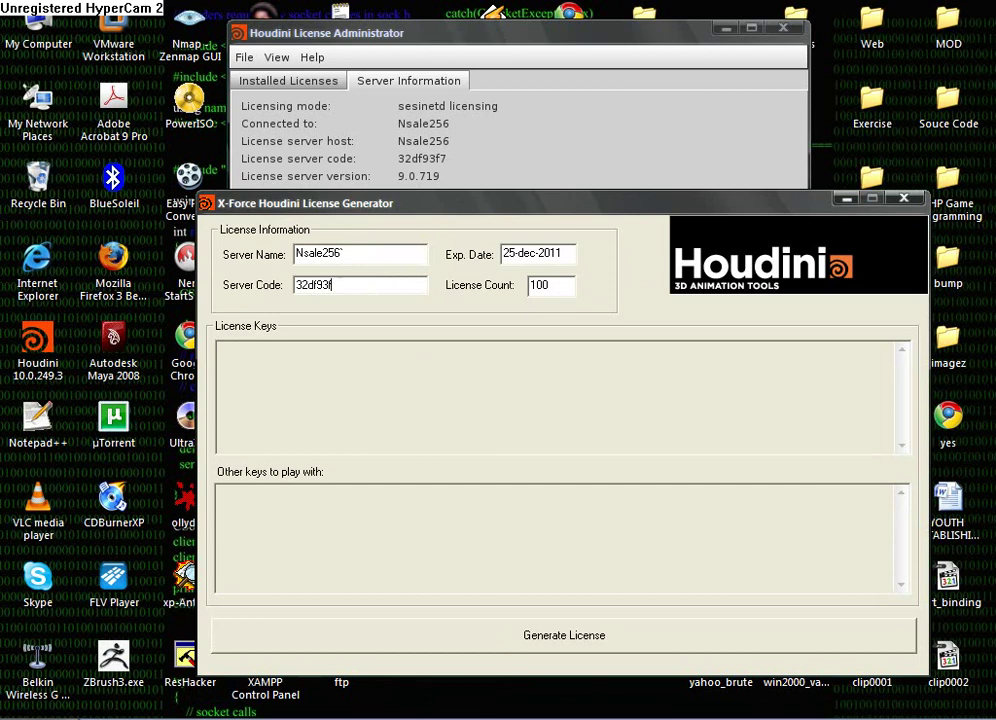
Generate the 25-dec-2011 SERVER and LICENSE keys in the X-Force Houdini License Generator.
click(495, 640)
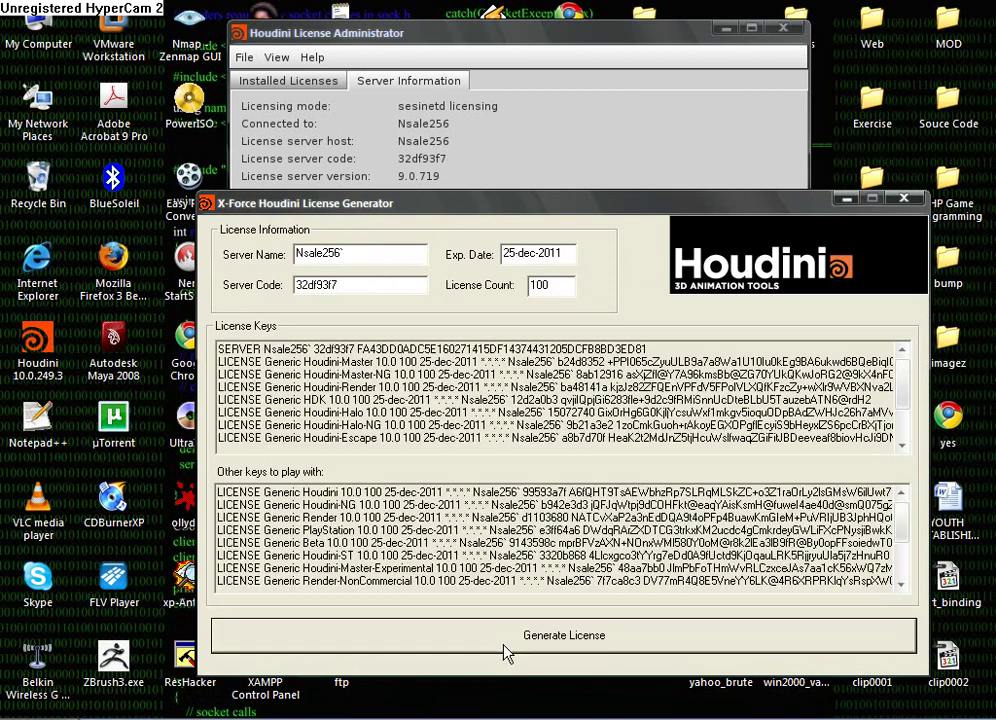
drag(600, 349, 155, 358)
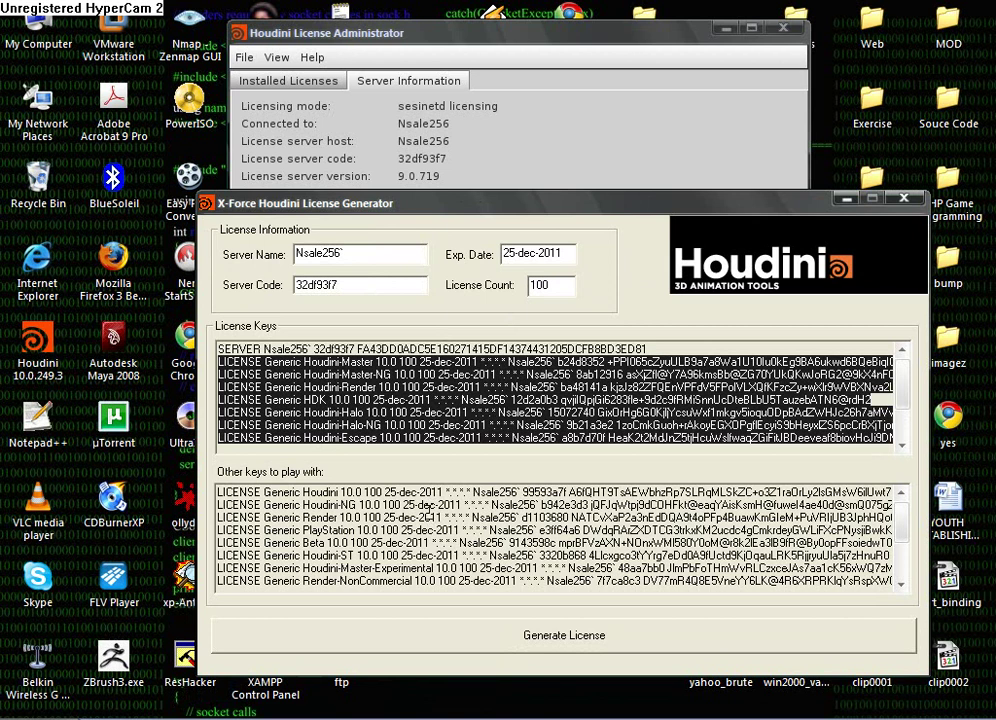
mouse_move(430, 517)
mouse_down()
mouse_move(509, 620)
mouse_move(432, 518)
mouse_up()
drag(588, 555, 384, 492)
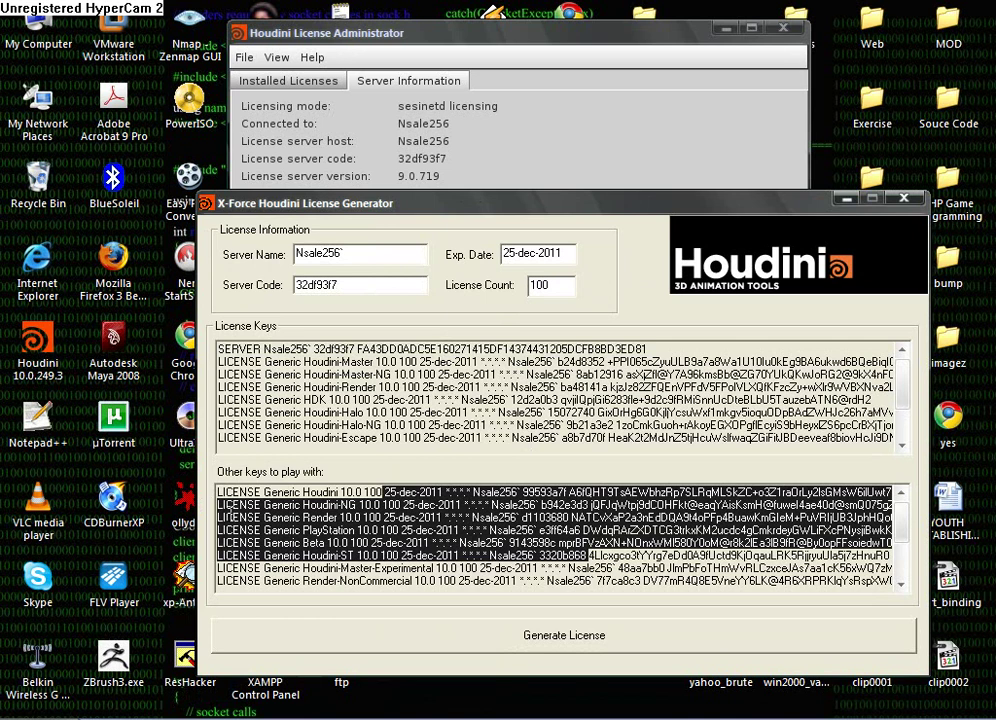
drag(218, 349, 574, 473)
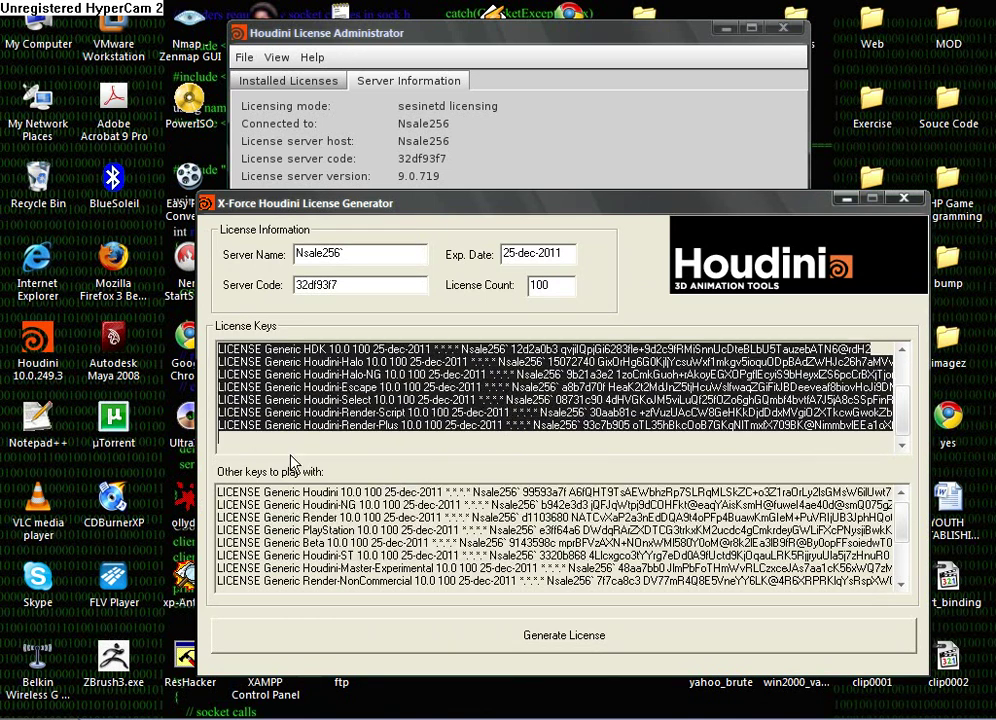
scroll(706, 346, up, 2)
Select the SERVER key line in the License Keys box and copy it.
drag(706, 348, 212, 349)
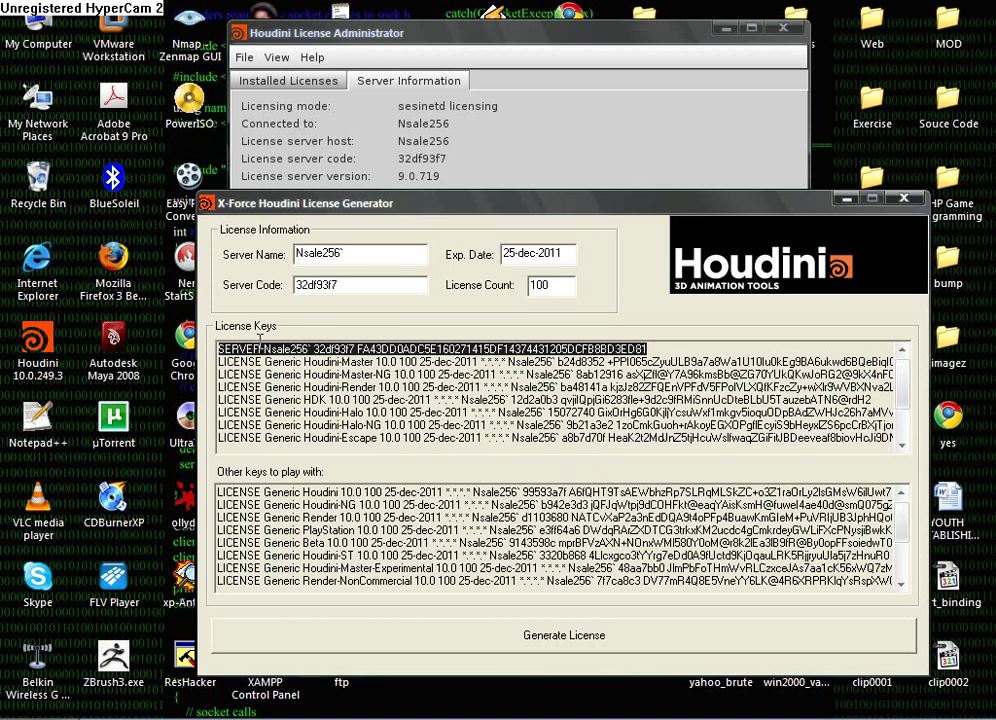
right_click(258, 342)
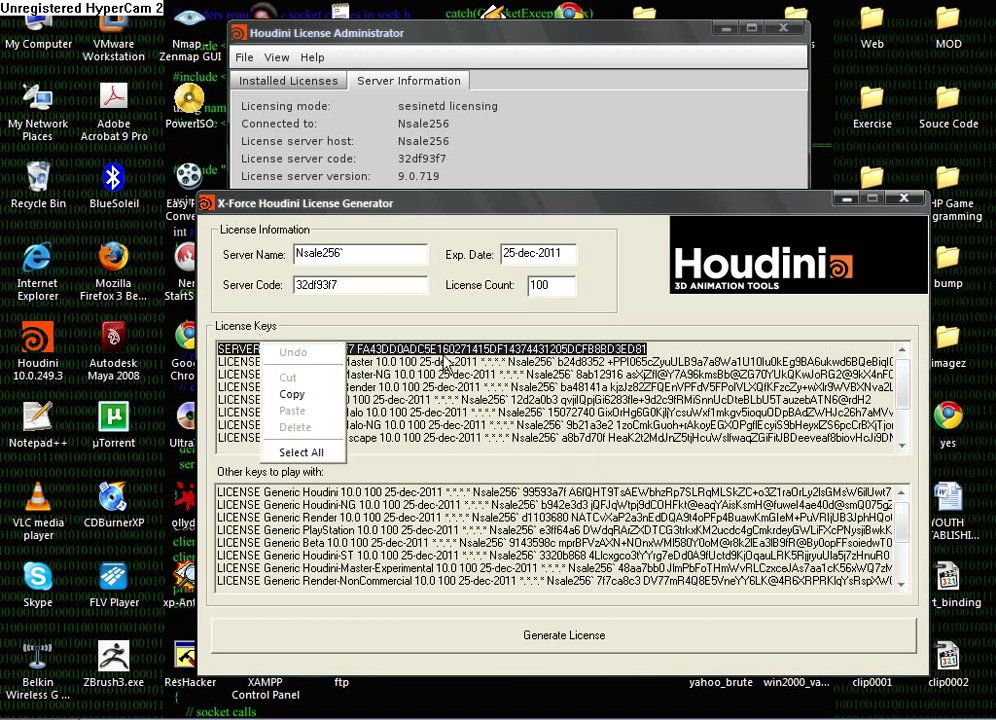
click(443, 362)
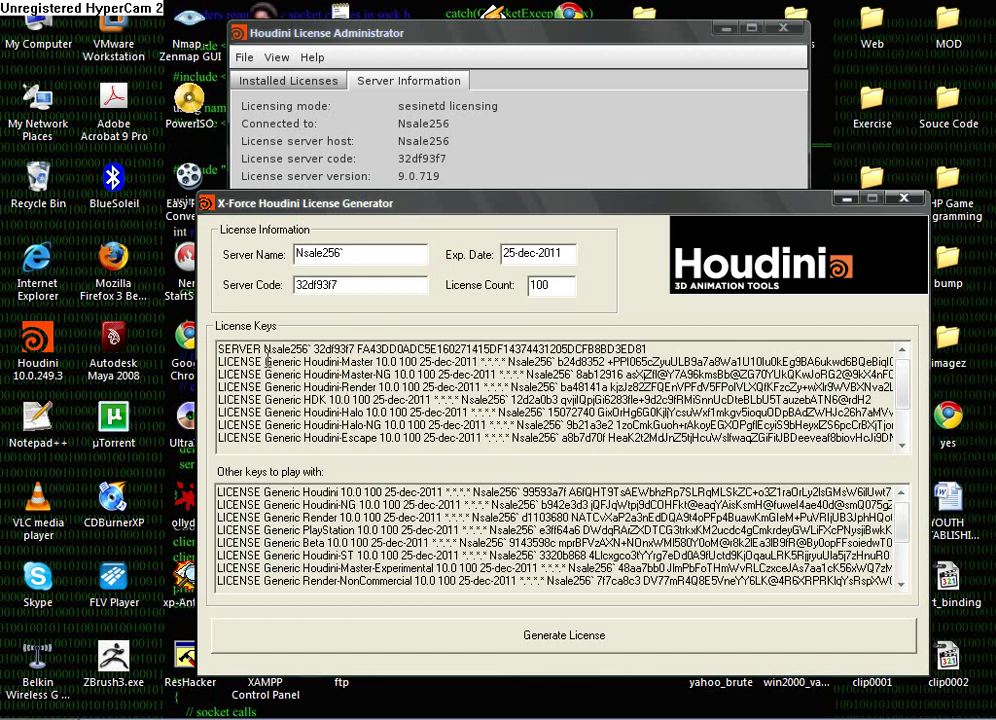
drag(262, 360, 322, 348)
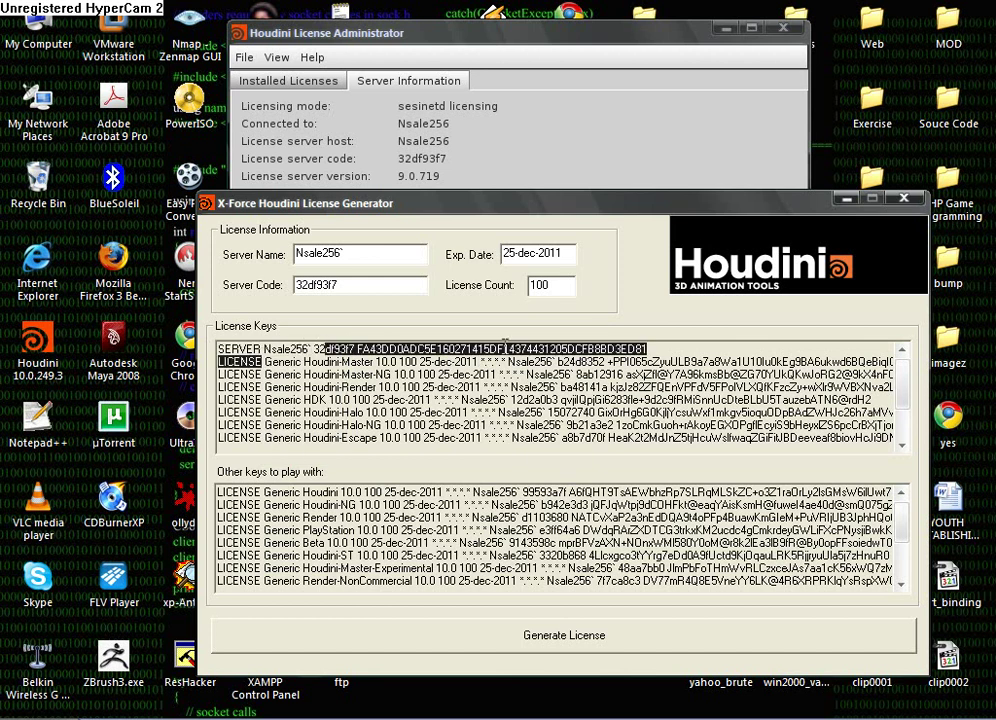
drag(648, 349, 224, 350)
right_click(240, 349)
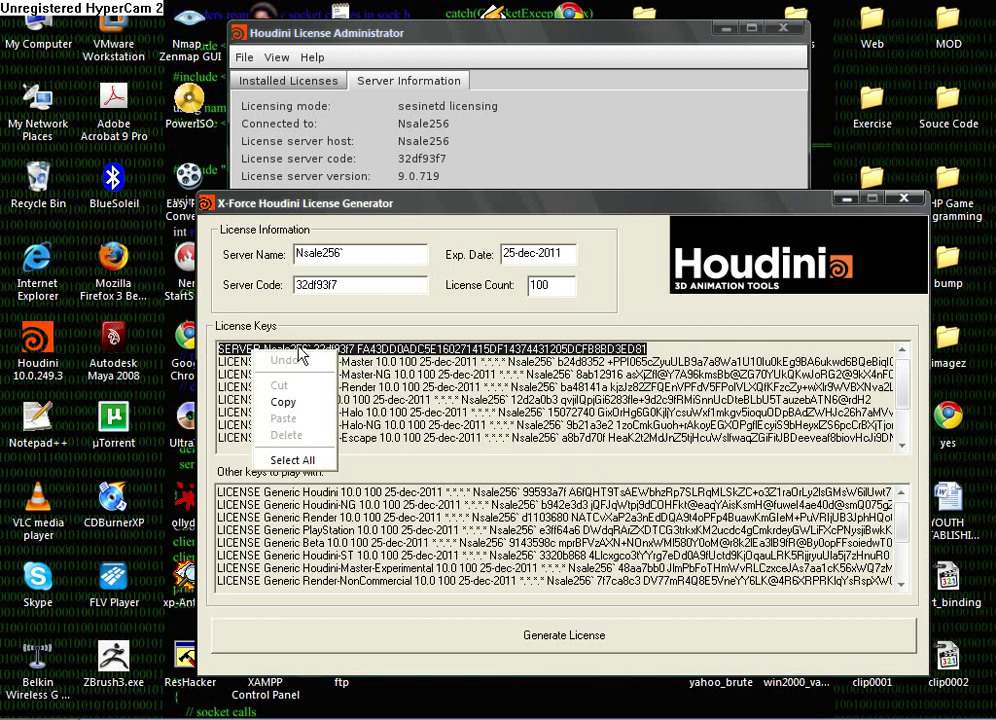
click(285, 400)
Paste the SERVER key into the first field of Manually Enter Keys, then select the generator's license lines.
click(770, 162)
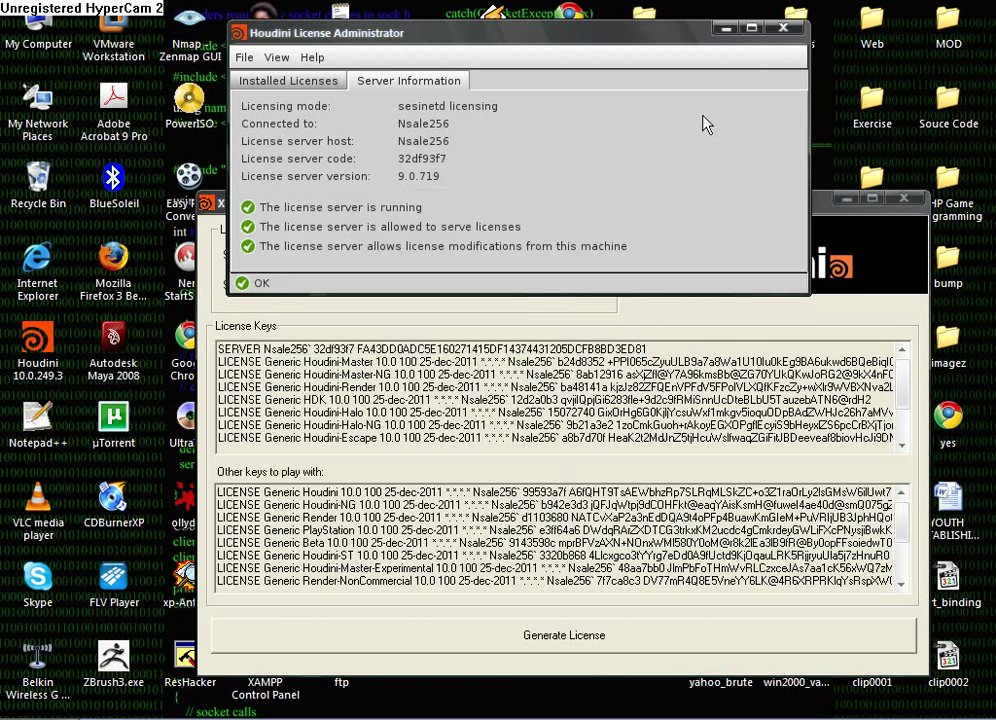
click(244, 58)
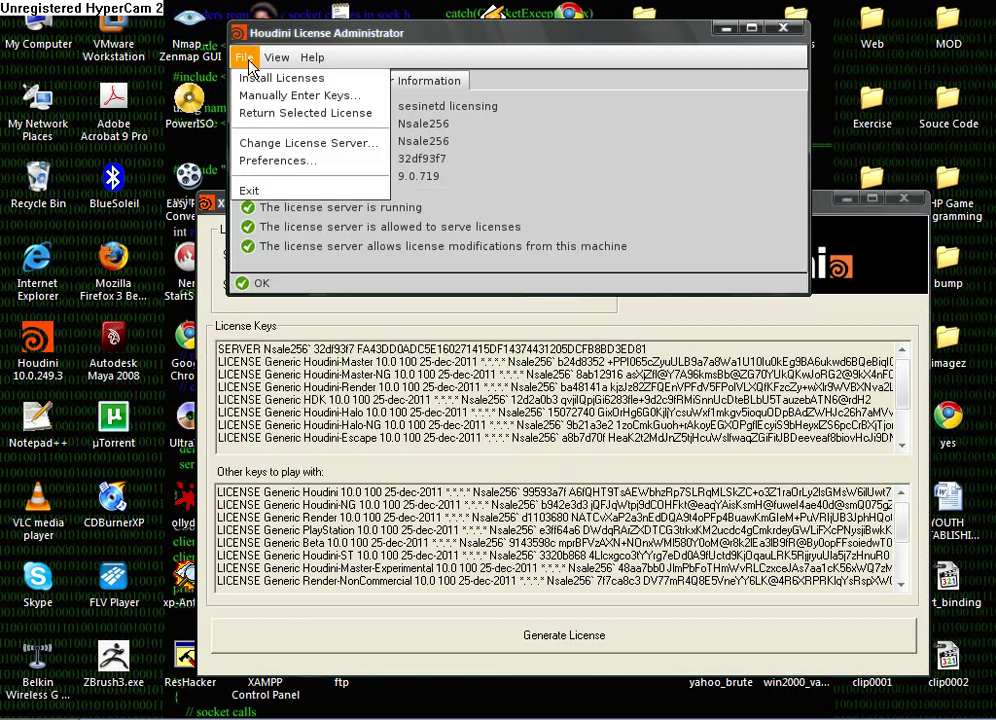
click(264, 96)
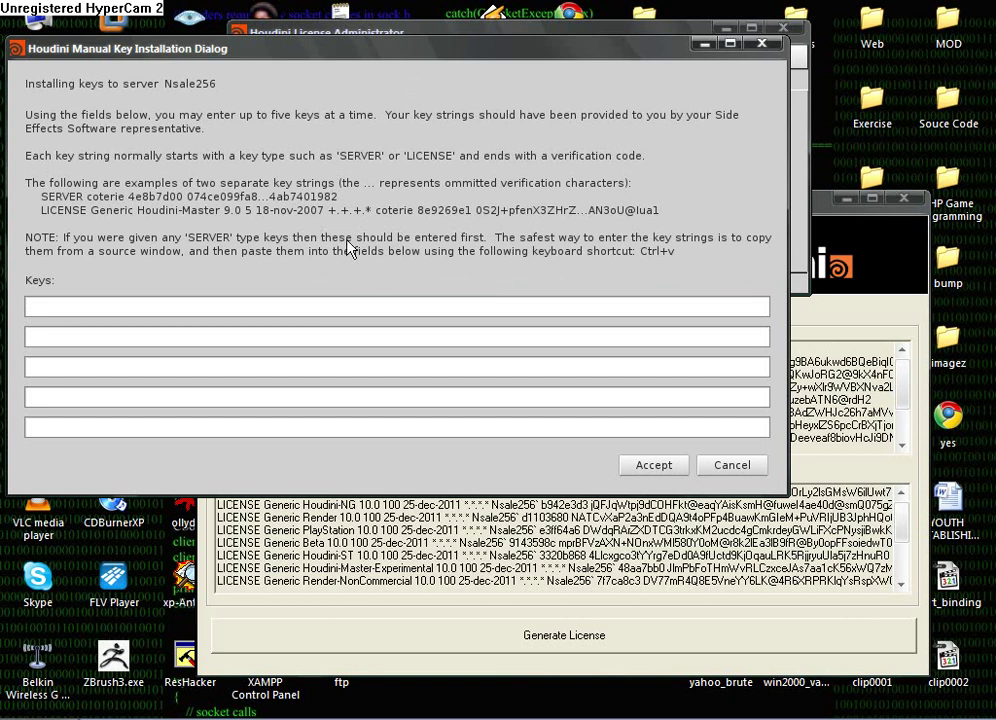
key(ctrl+v)
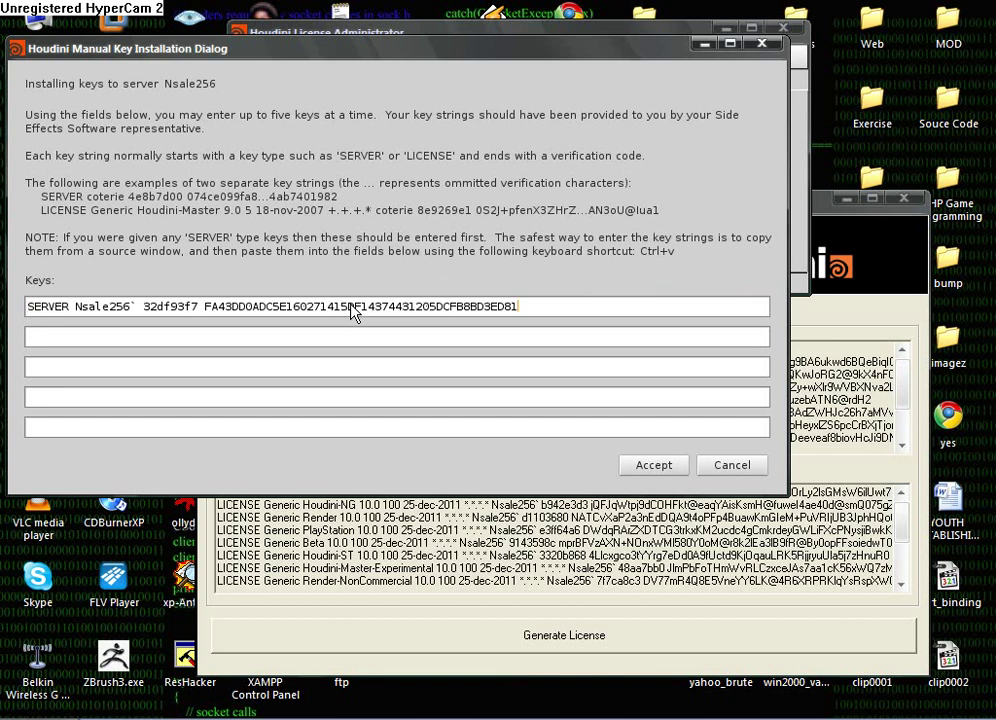
click(873, 352)
drag(728, 361, 600, 440)
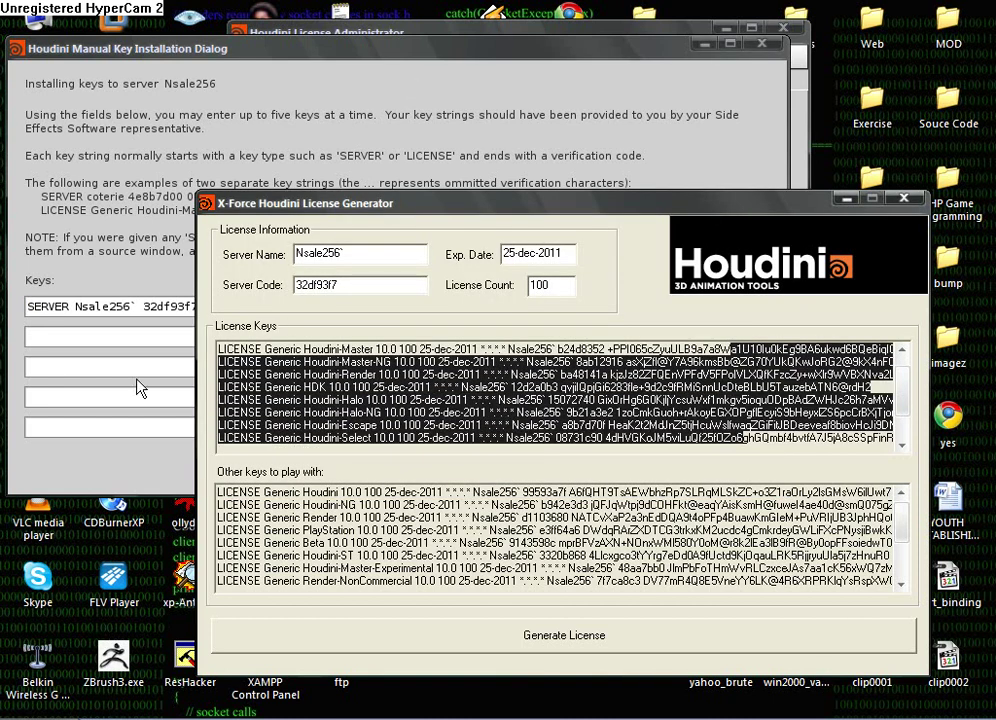
Close the generator and License Administrator, then confirm HoudiniServer is Started with Automatic startup.
click(903, 201)
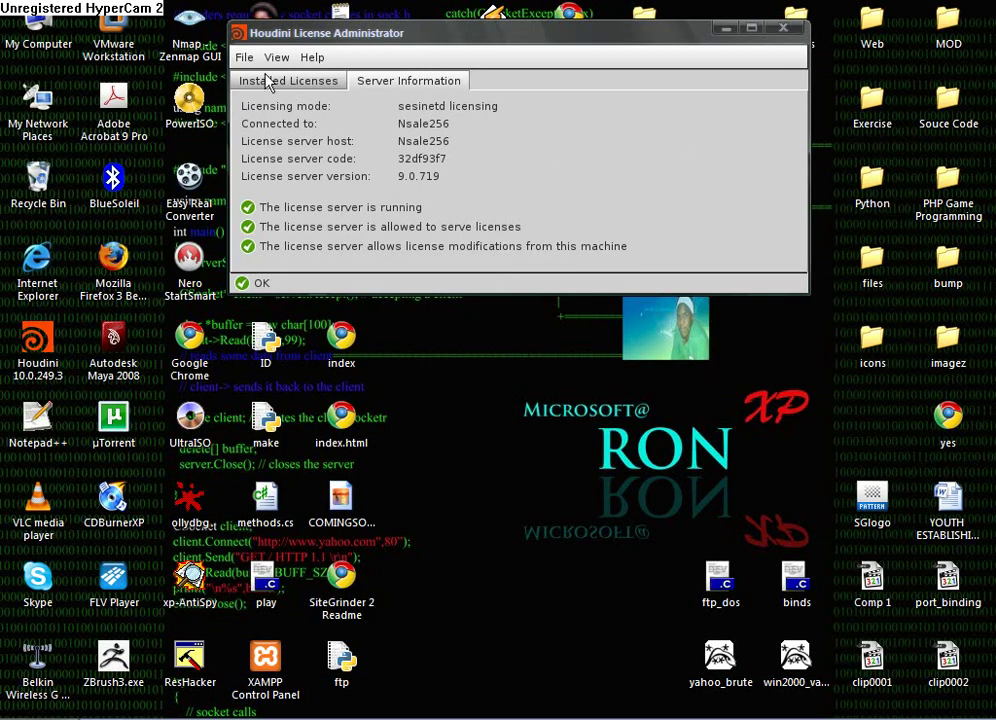
key(alt+F4)
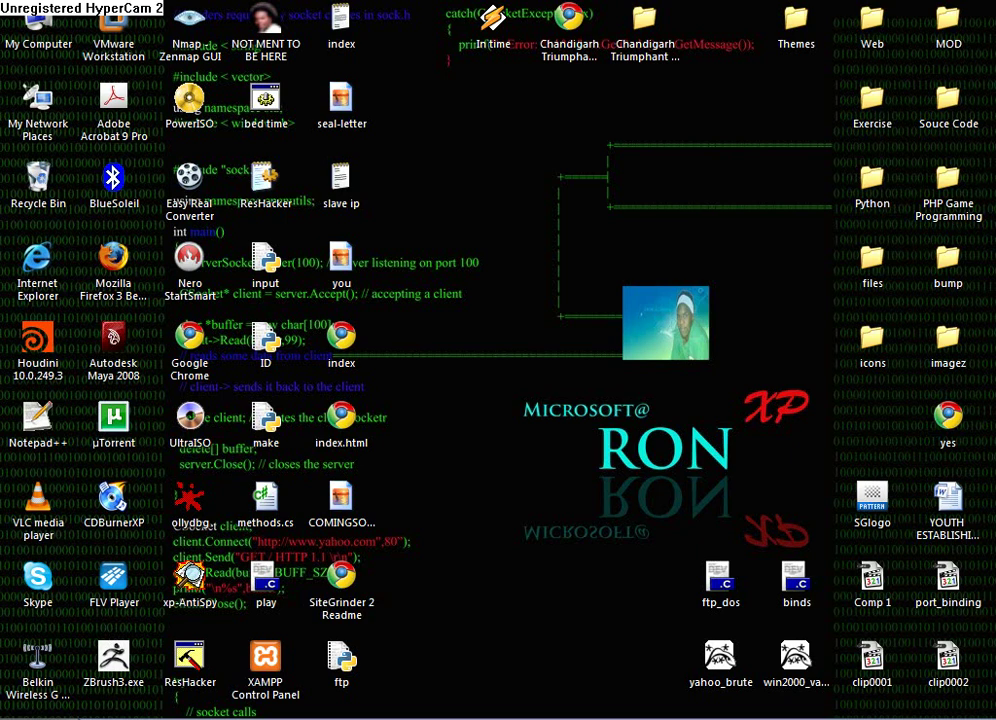
key(alt+Tab)
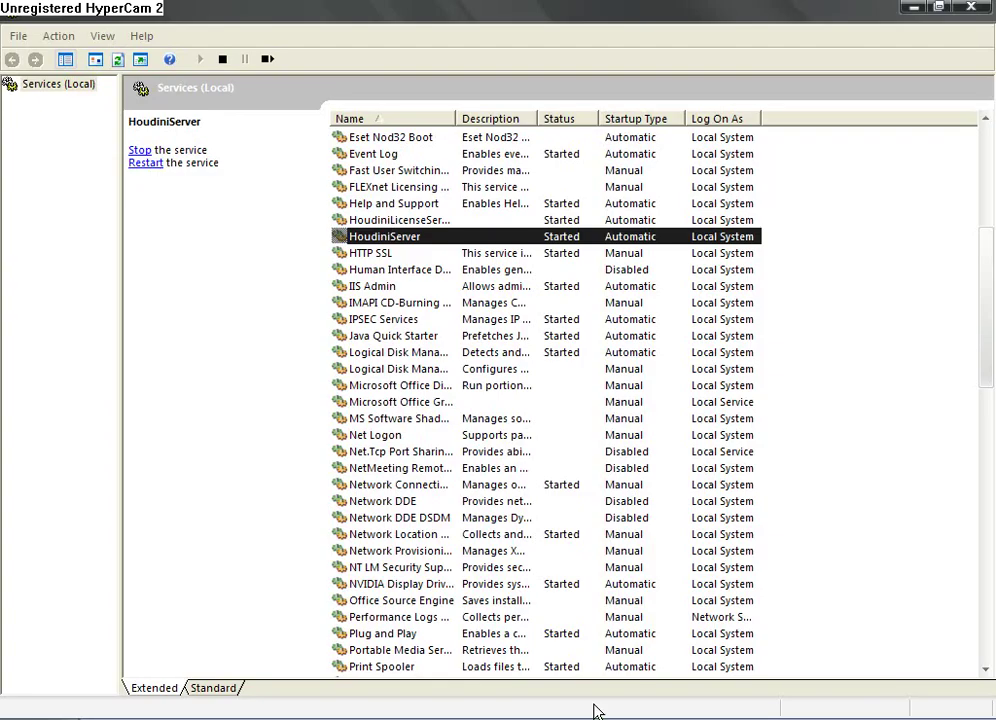
double_click(579, 240)
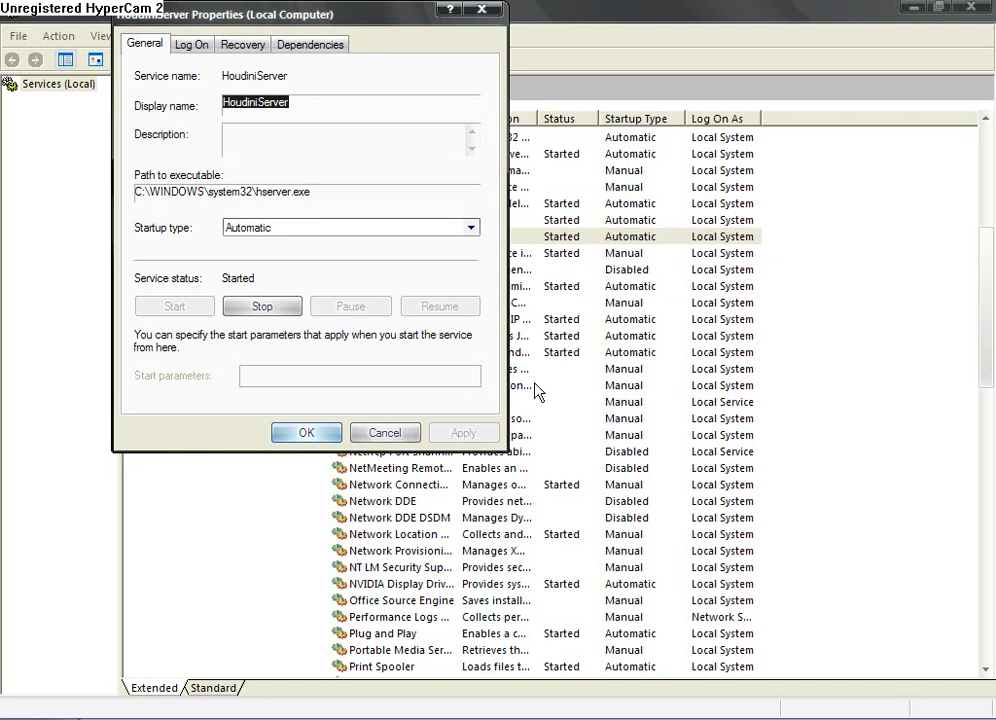
click(310, 434)
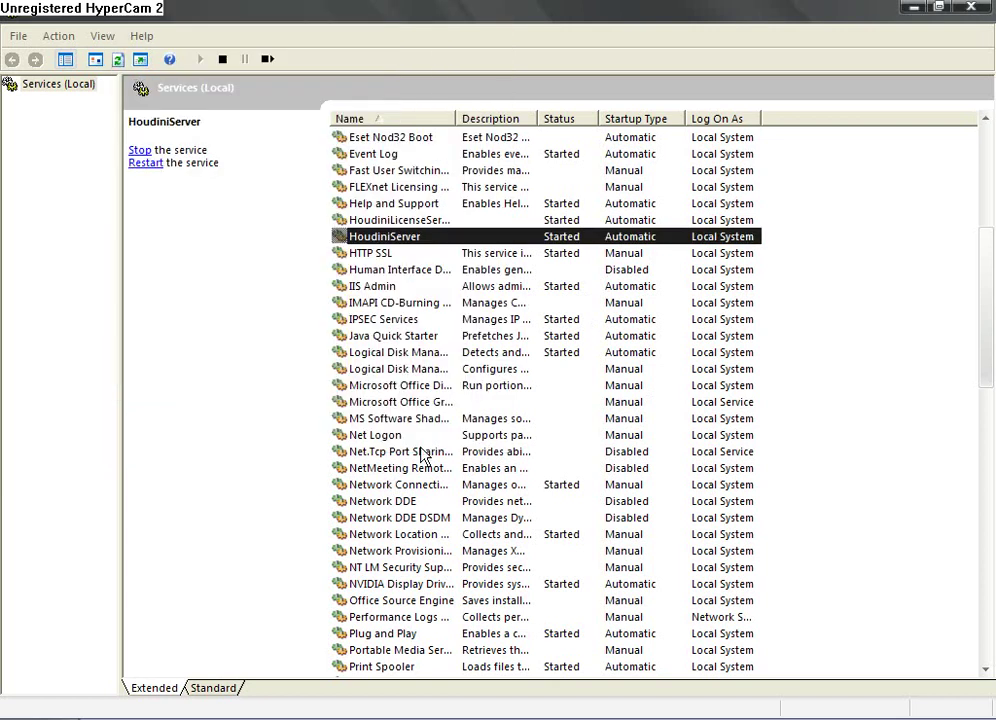
Launch Houdini 10.0.249.3 from Start > All Programs > Side Effects Software.
key(super+d)
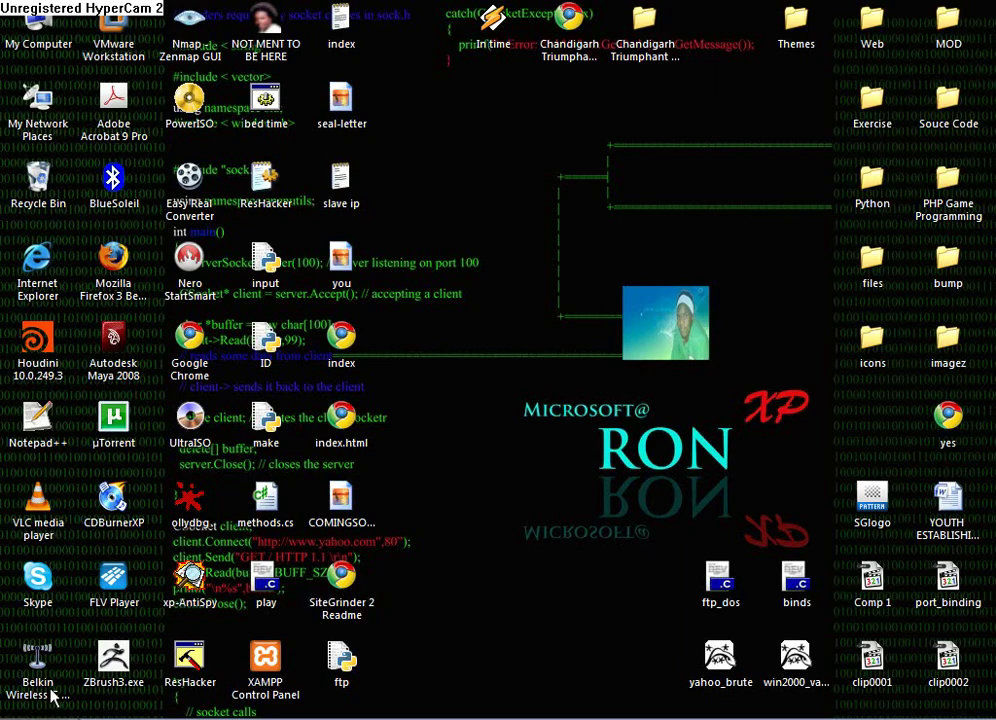
key(super)
click(80, 665)
mouse_move(678, 256)
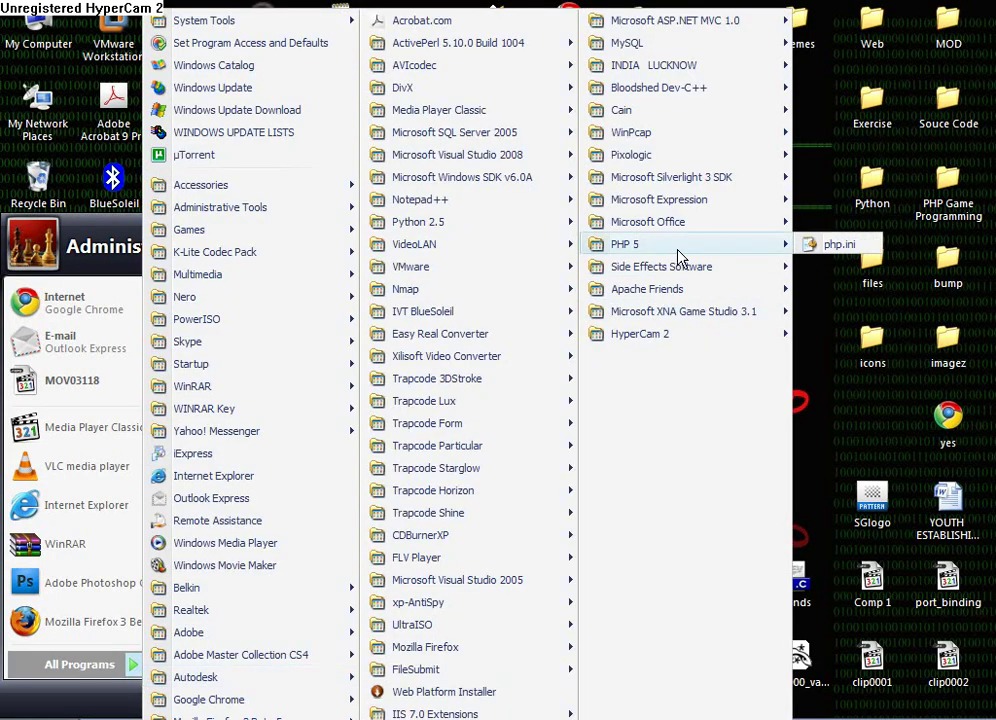
mouse_move(843, 268)
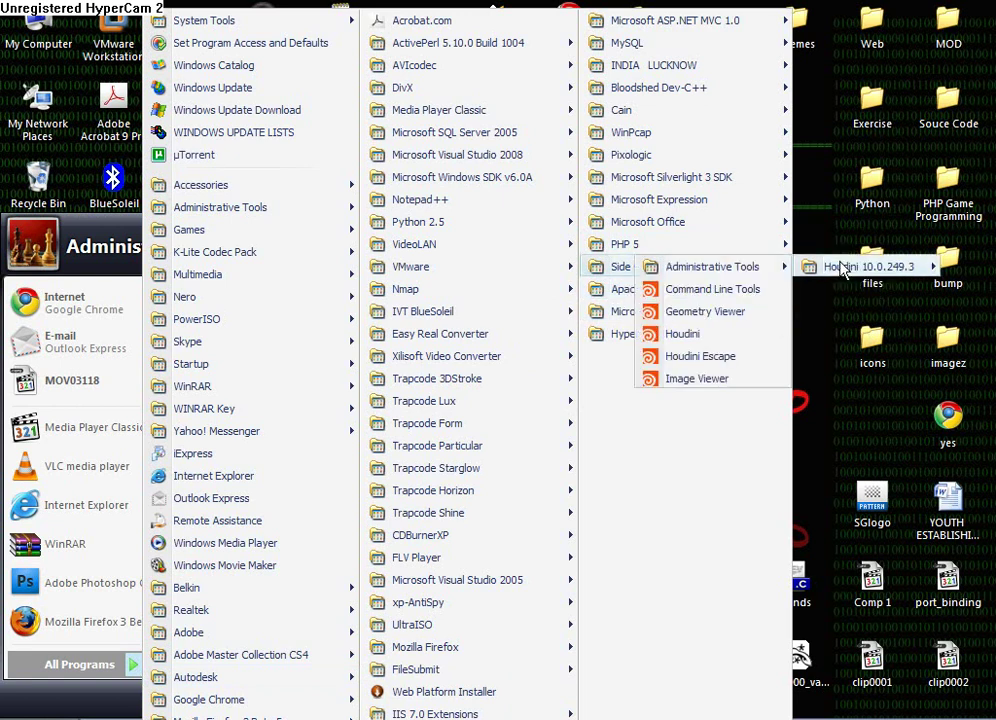
click(684, 334)
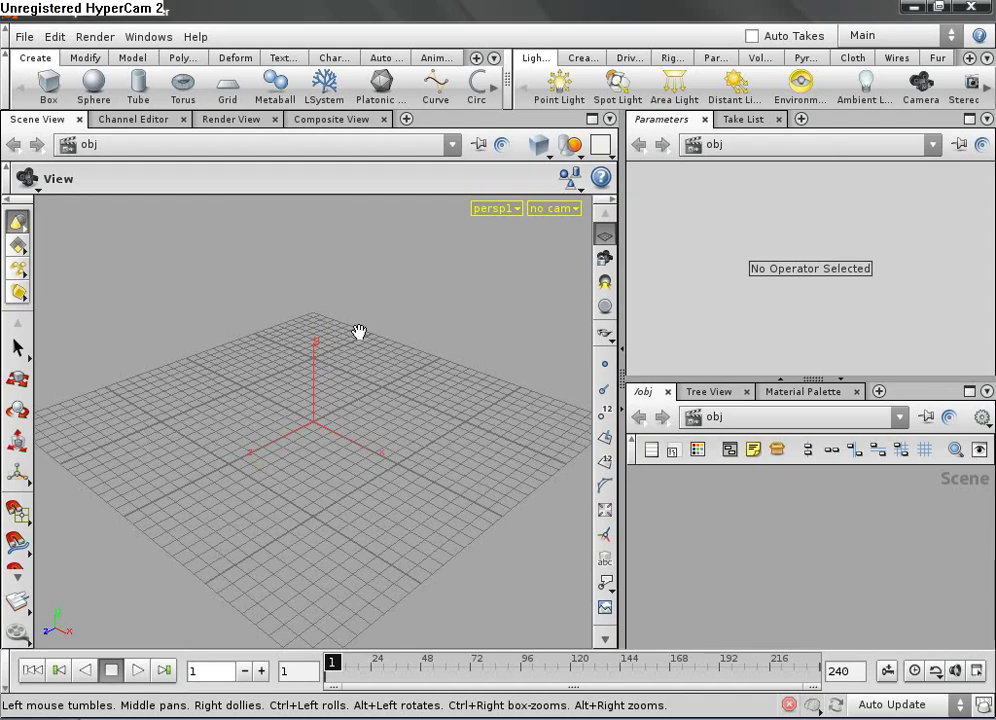
drag(359, 332, 522, 391)
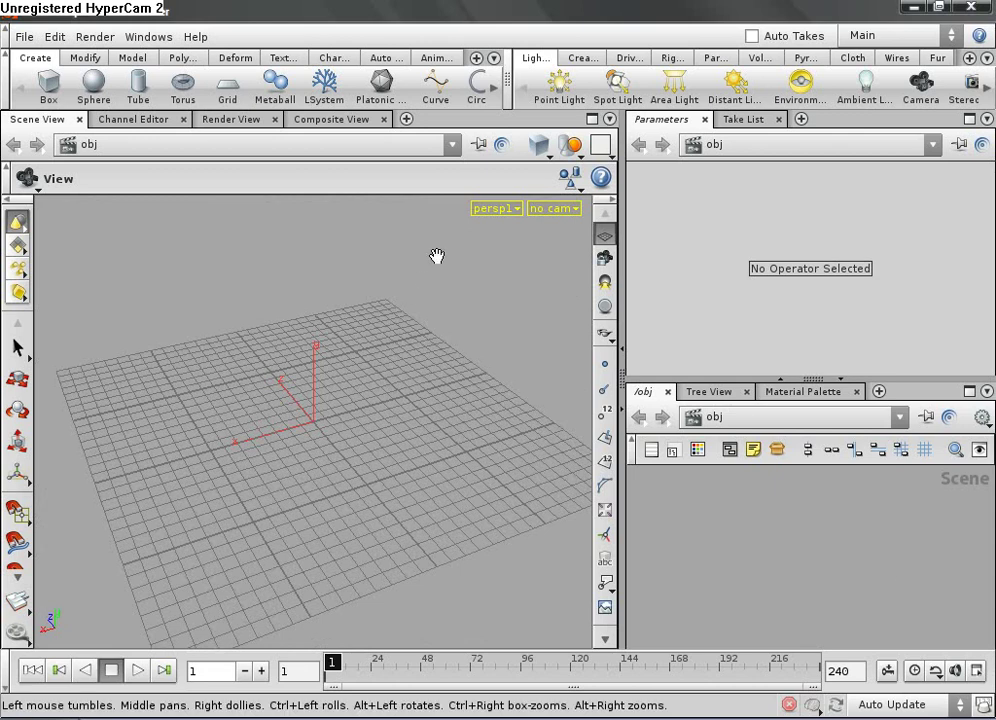
click(916, 10)
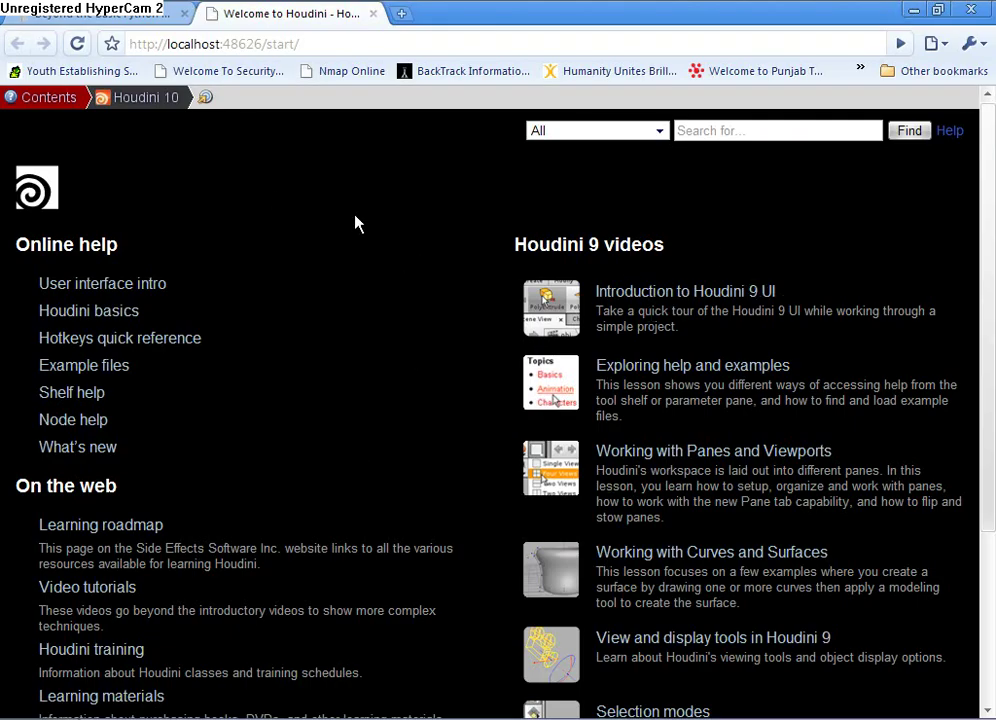
click(298, 43)
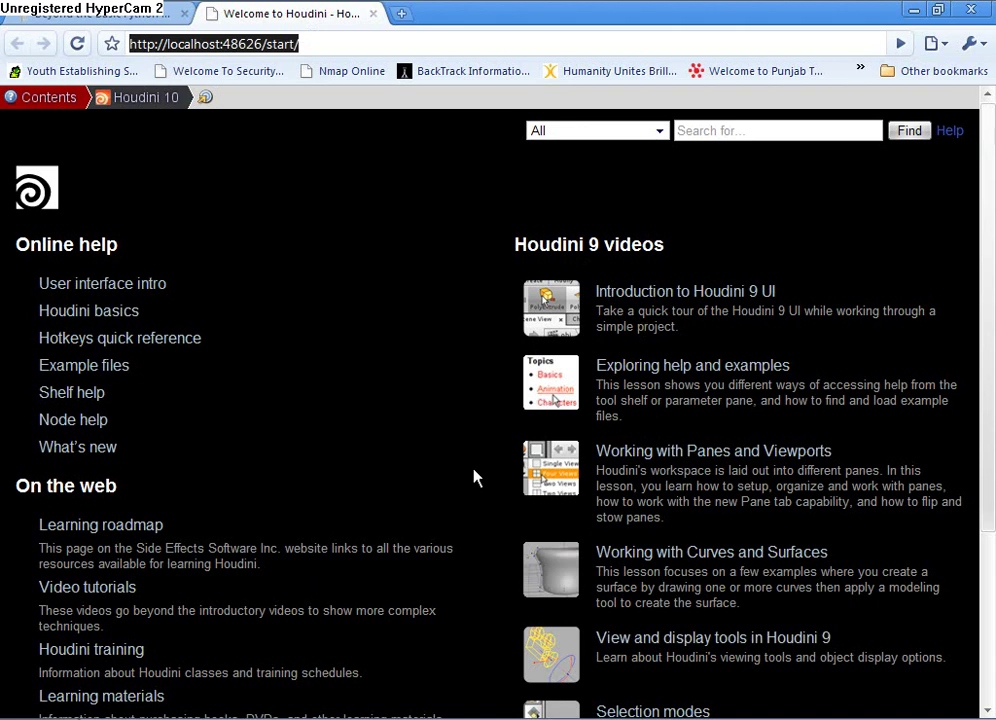
scroll(566, 365, down, 3)
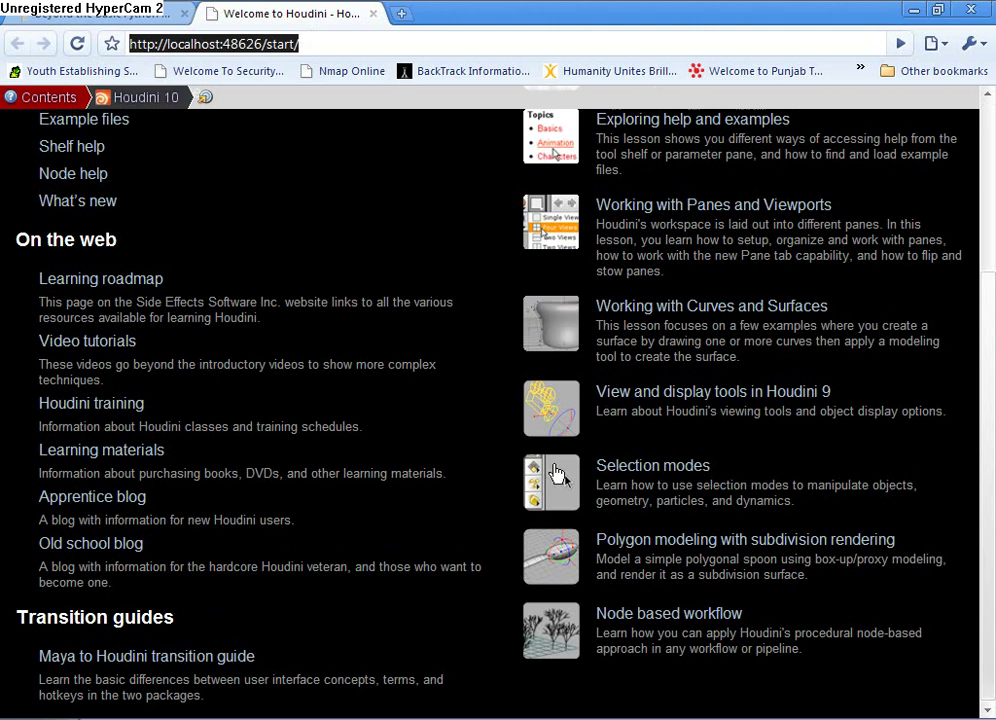
scroll(600, 683, up, 5)
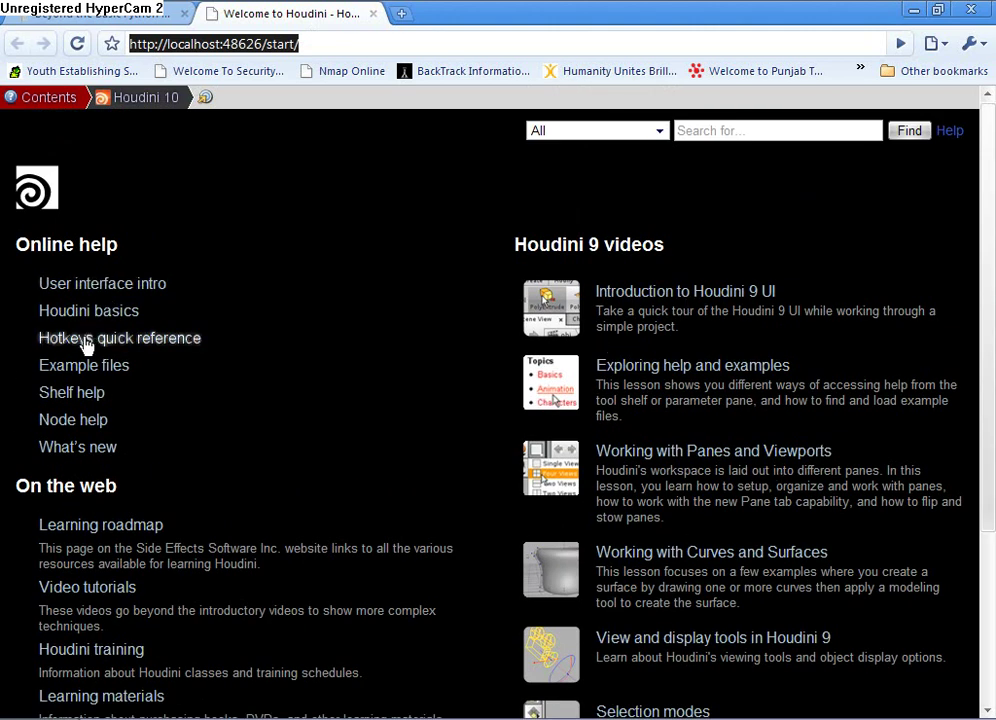
Open the 3D Buzz website in a new Chrome tab.
click(403, 14)
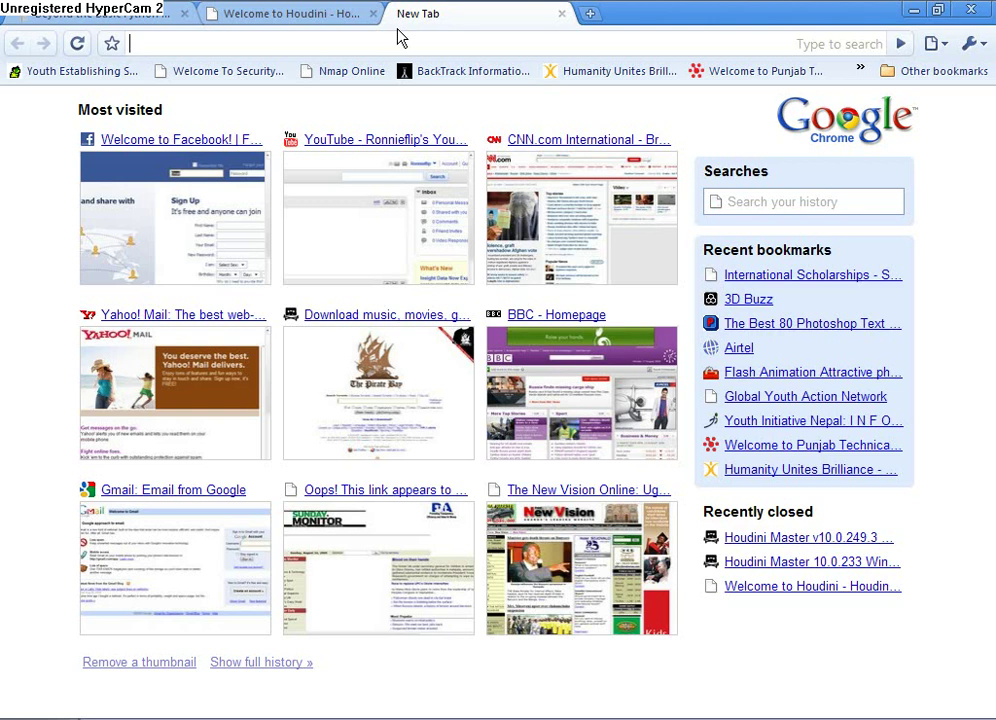
text(3d)
key(Return)
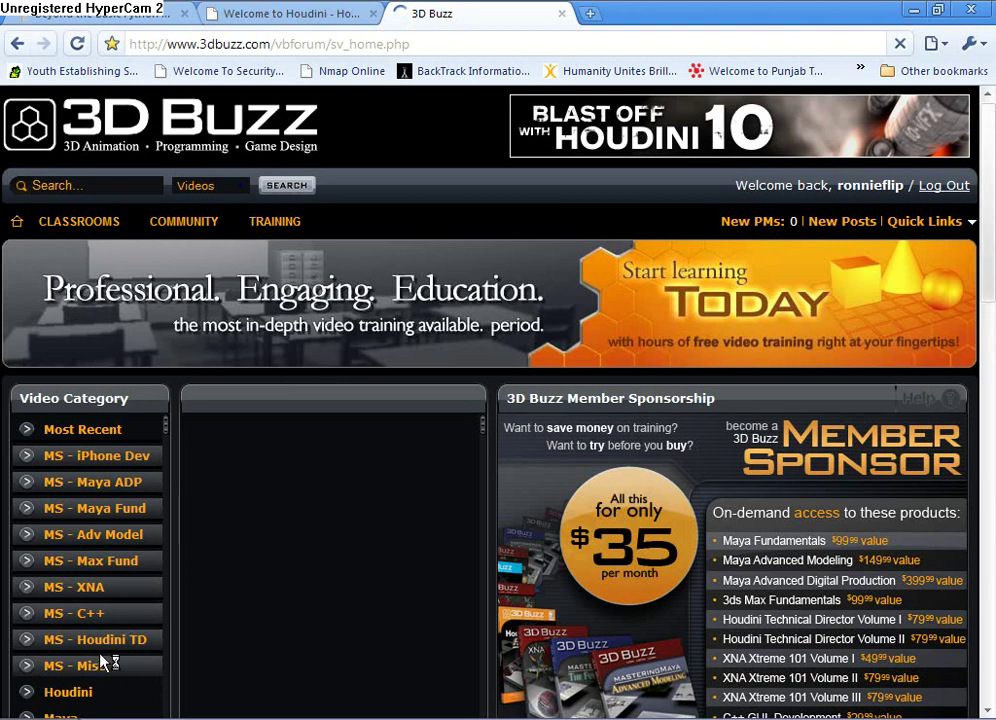
scroll(104, 660, down, 1)
Expand the MS - Houdini TD category to list TD Volume 1 videos, then return to Houdini.
click(93, 546)
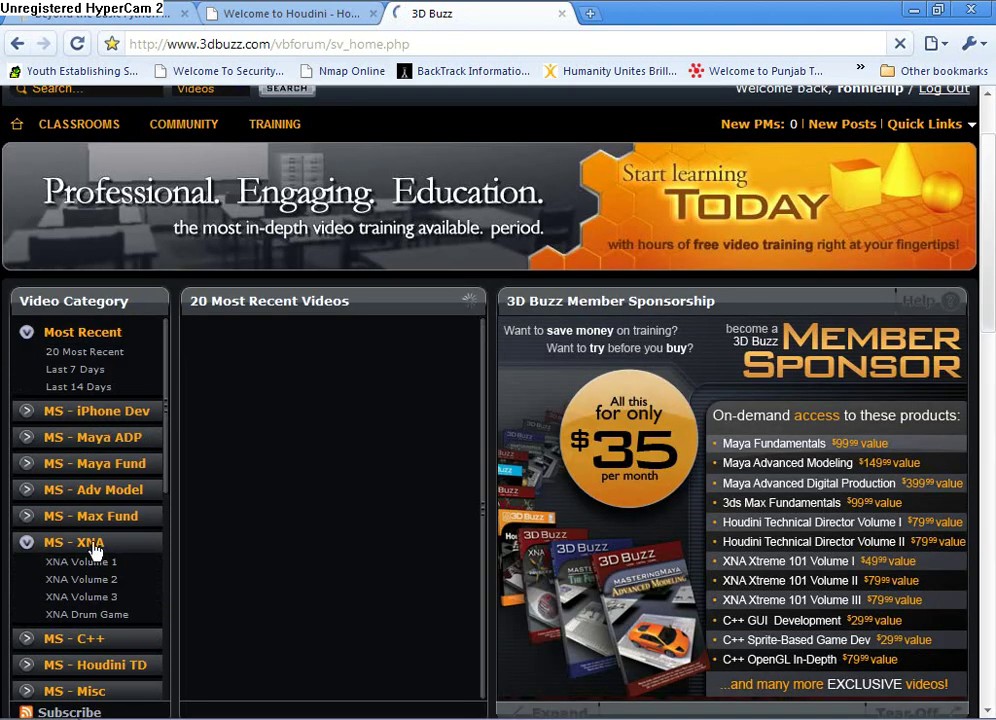
click(70, 550)
click(98, 595)
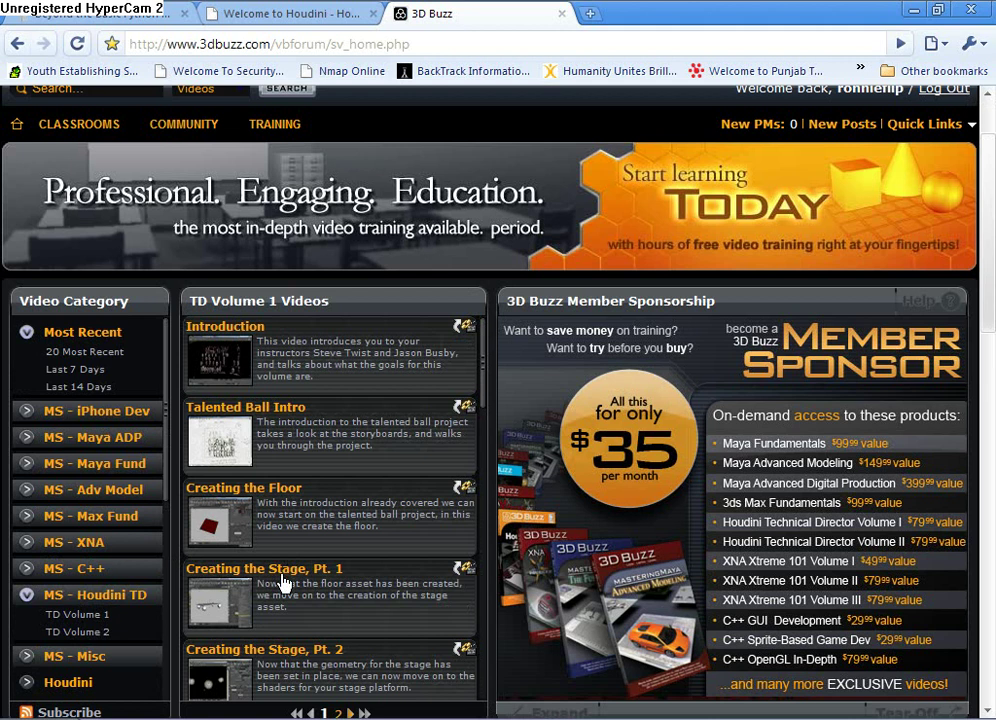
scroll(365, 586, down, 1)
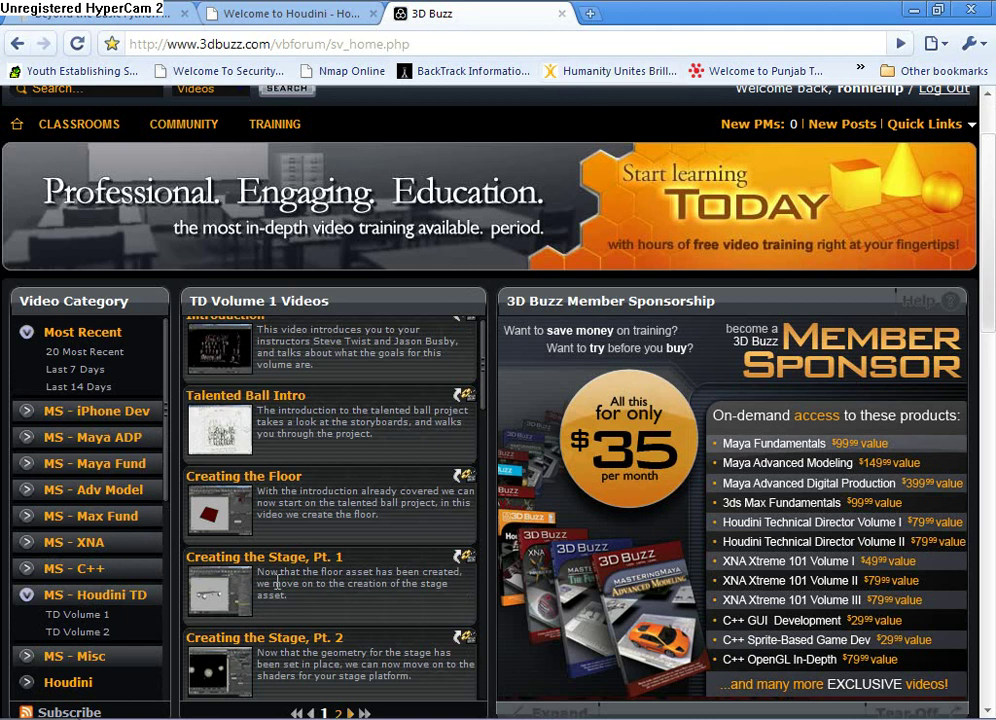
key(alt+Tab)
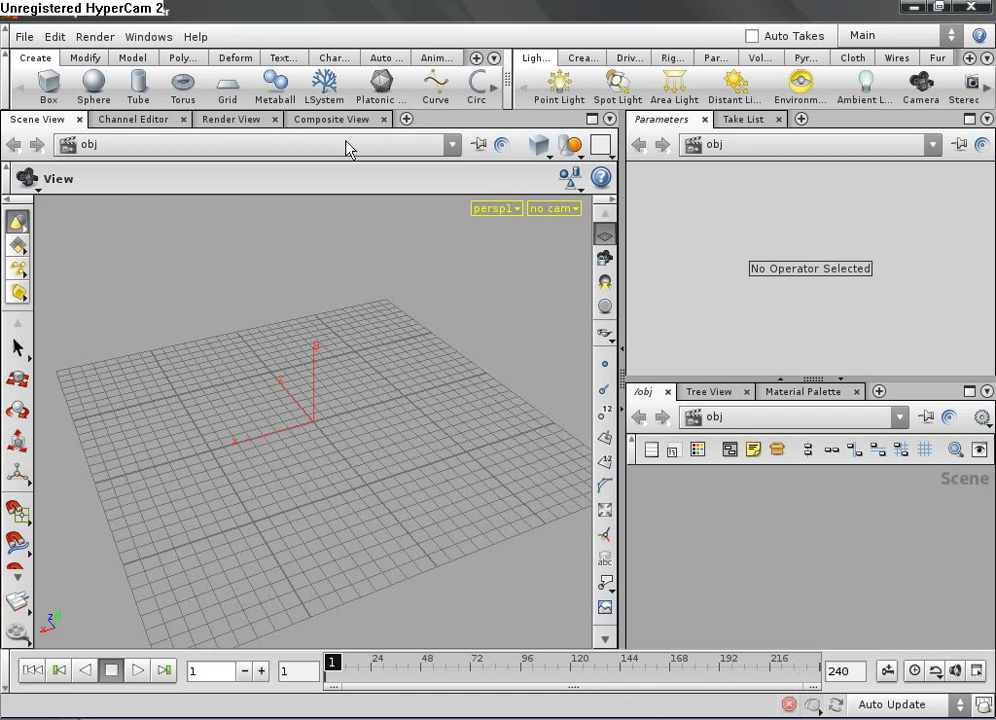
Place a sphere on the grid and raise it to Y 0.442868.
click(93, 85)
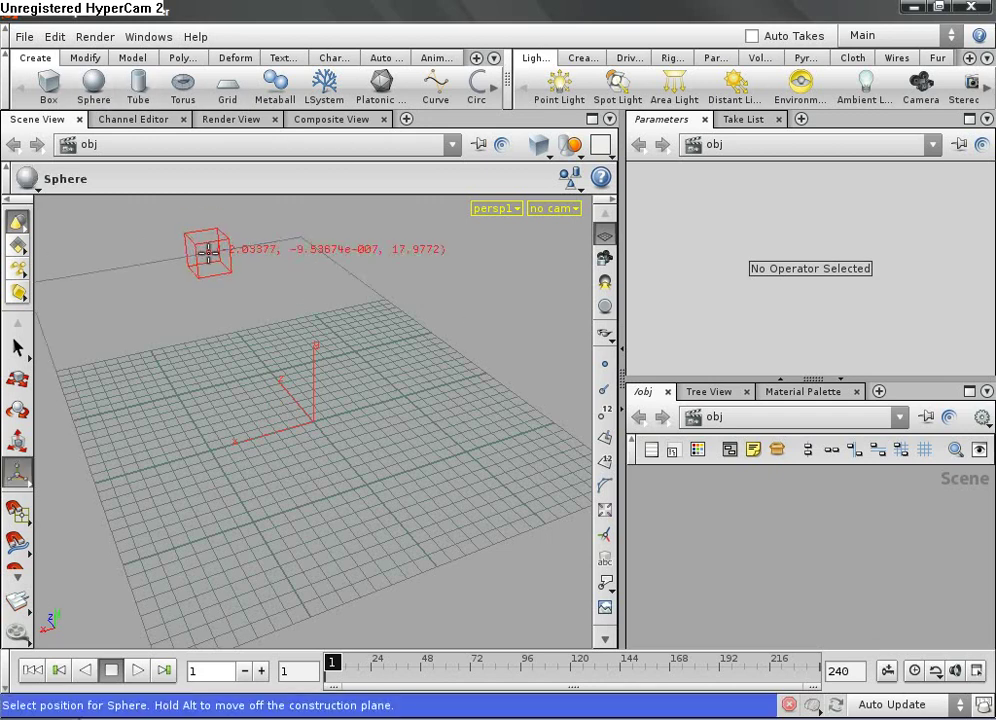
click(323, 400)
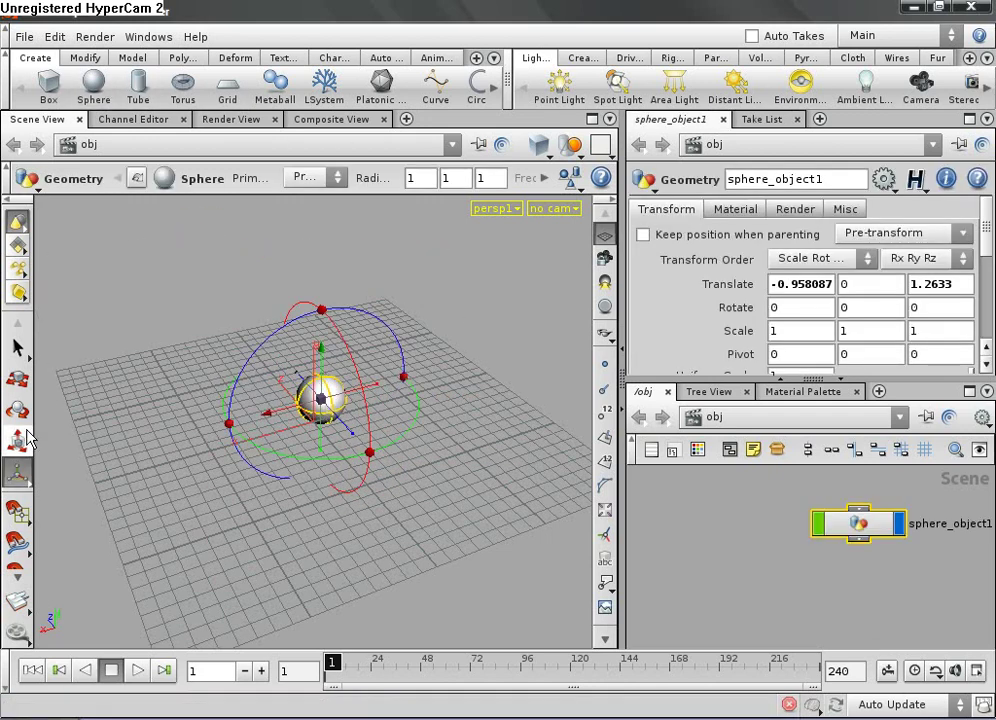
click(17, 381)
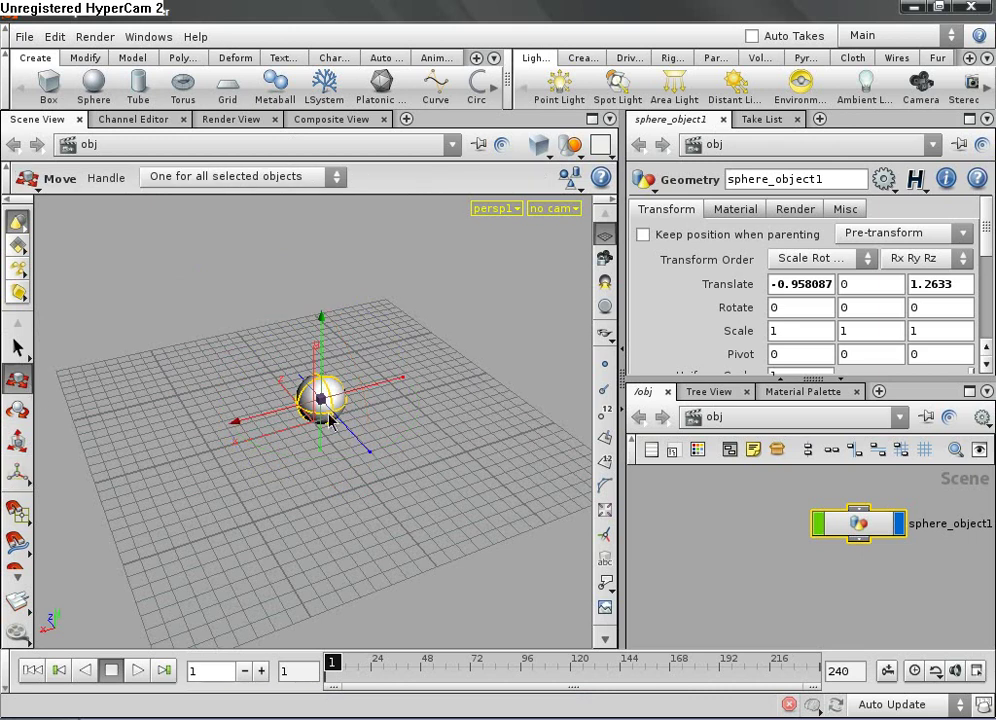
drag(322, 400, 322, 388)
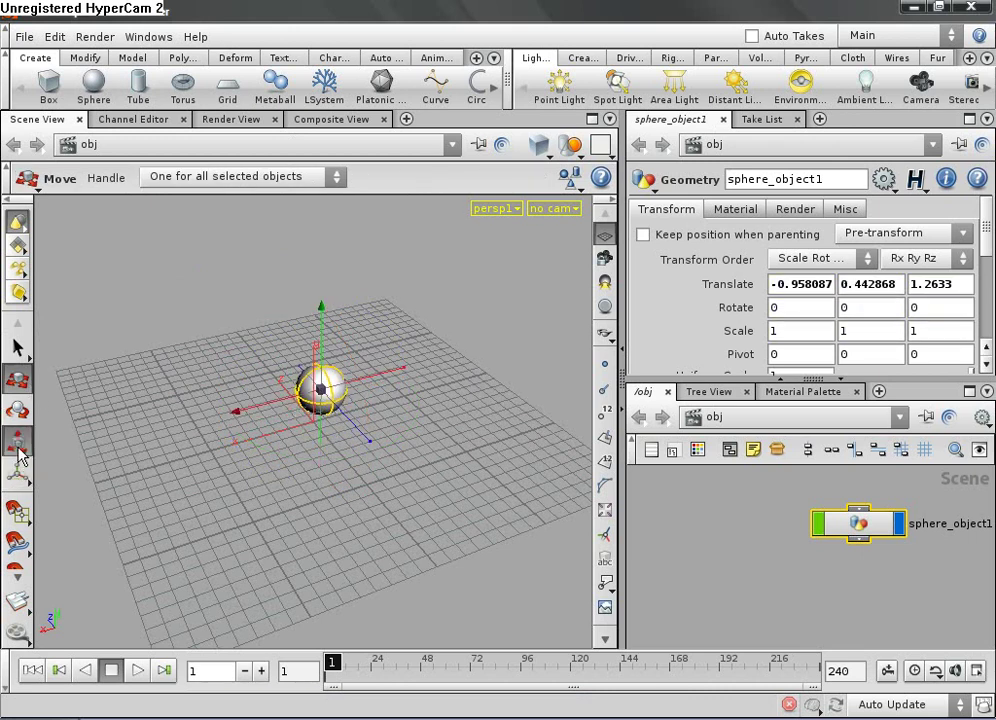
Scale the sphere to 1.95429, 1.95429, 10.761 for a long ellipsoid, viewed from near side-on.
click(19, 448)
drag(370, 440, 368, 350)
drag(253, 241, 313, 207)
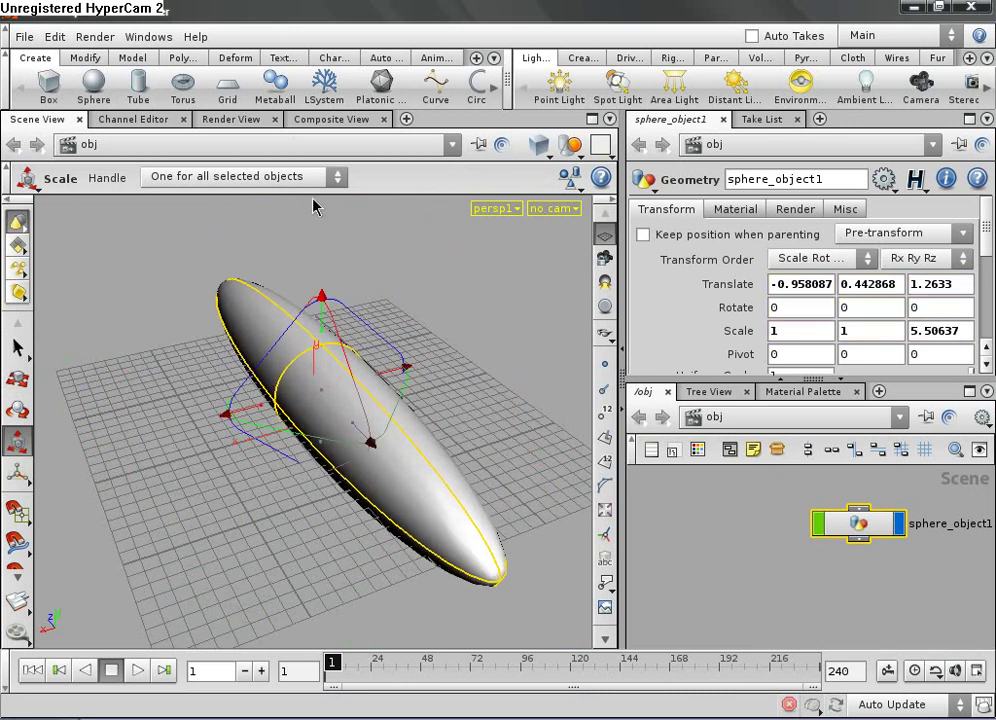
drag(199, 567, 343, 518)
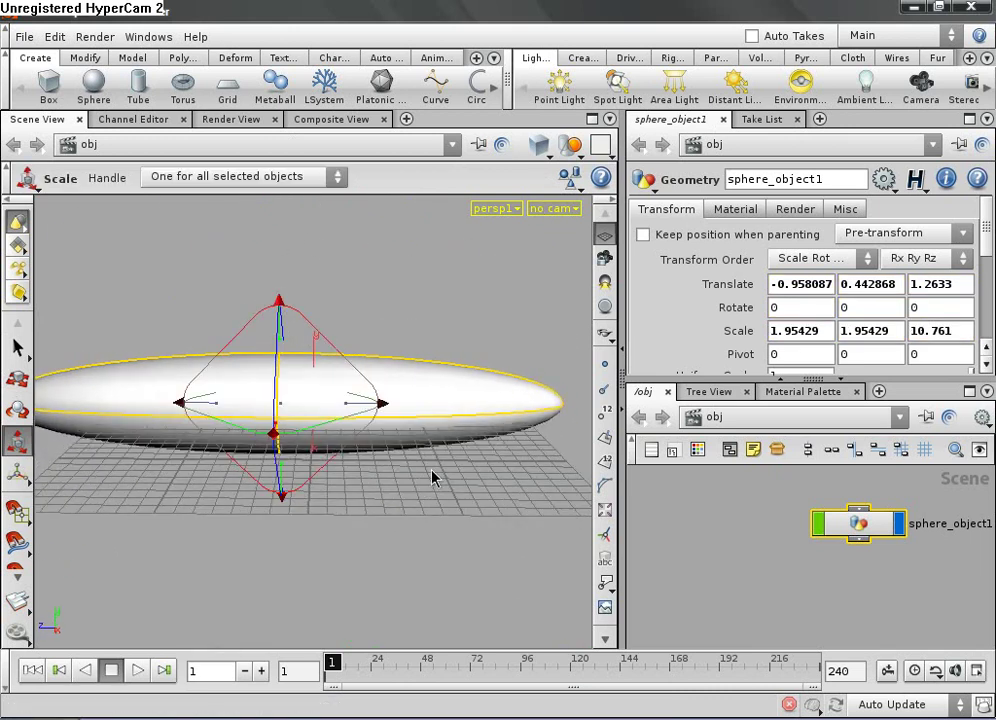
click(712, 716)
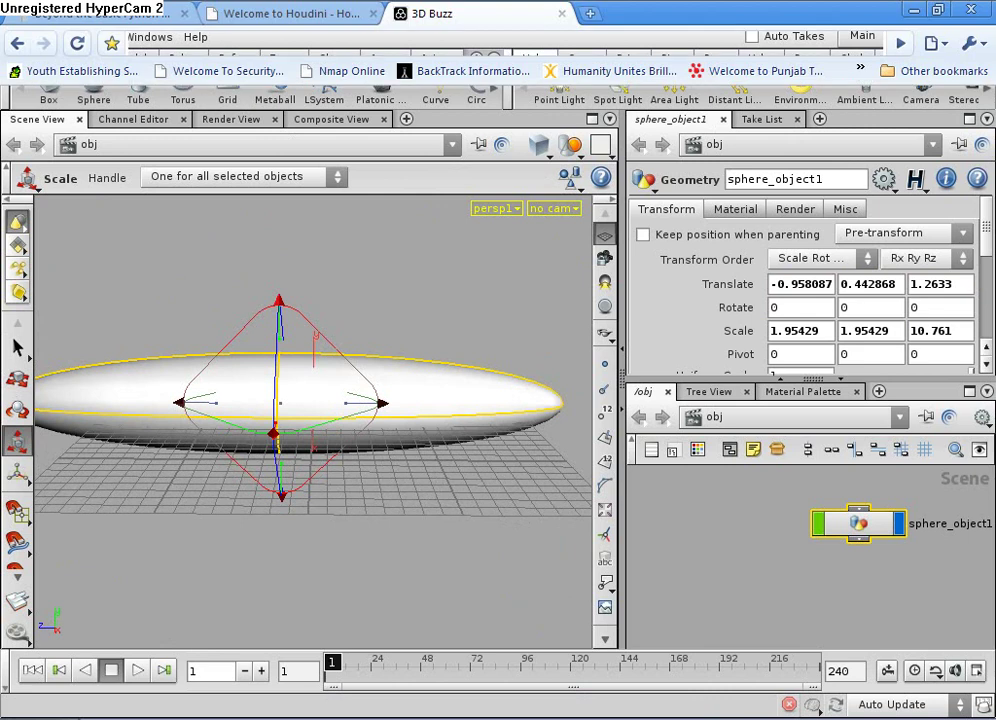
key(super+d)
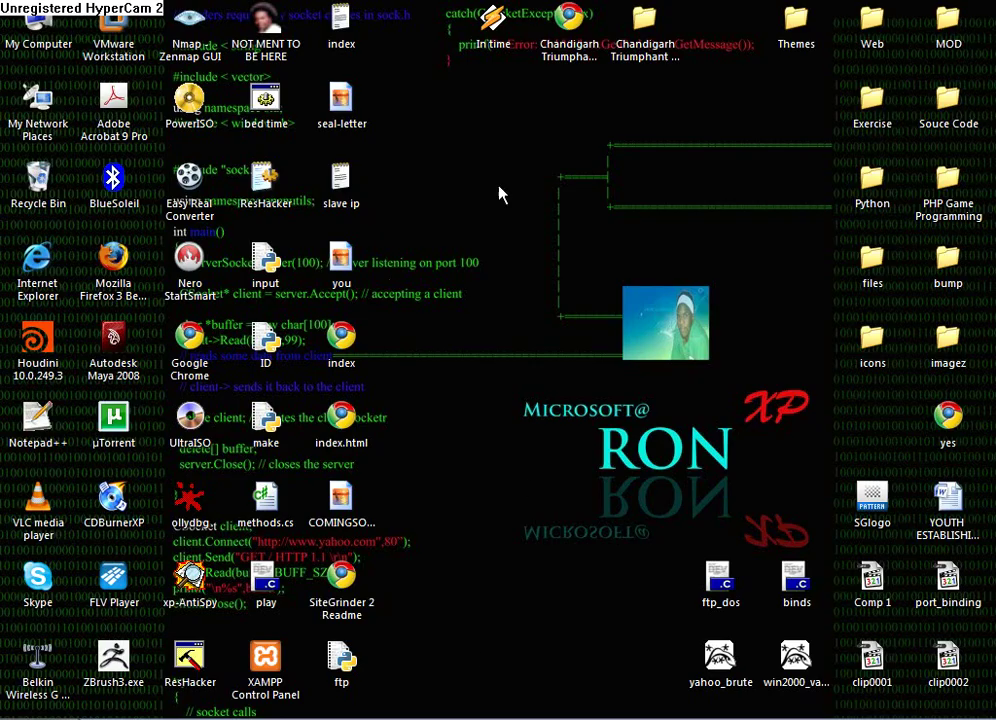